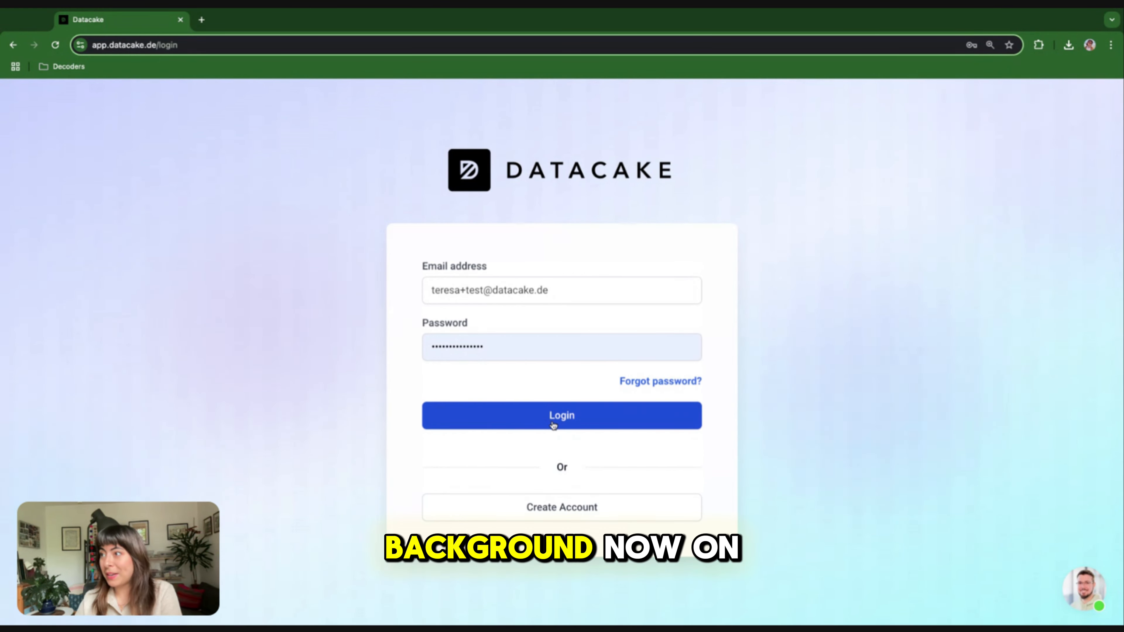
Log in and switch to the WTC Building Monitoring workspace
{"action": "left_click", "coordinate": [561, 415]}
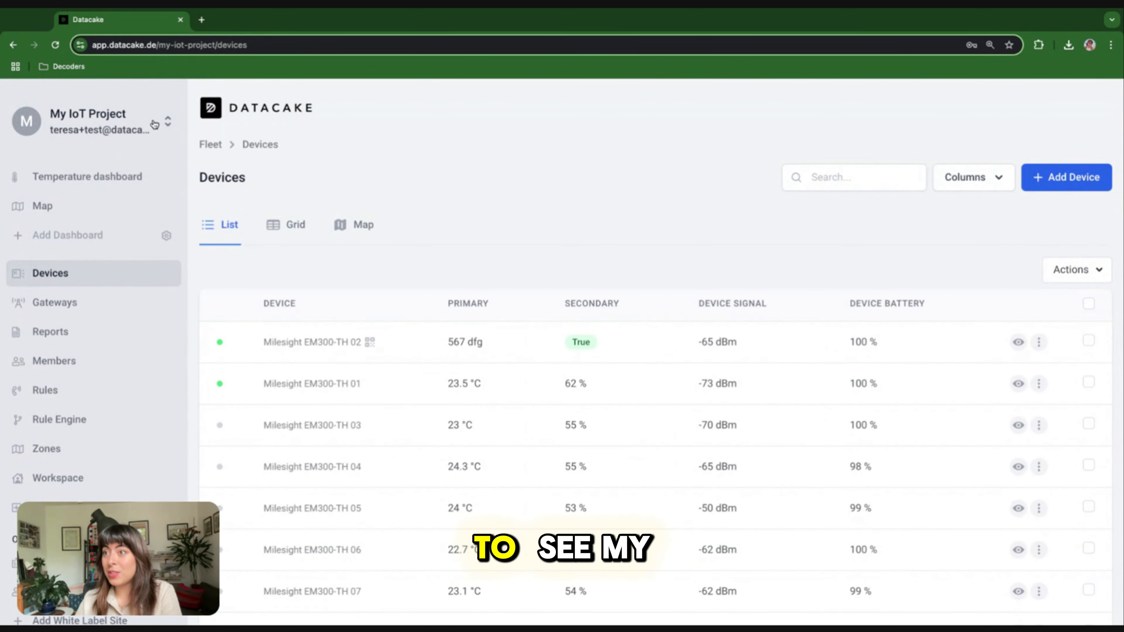
{"action": "left_click", "coordinate": [155, 125]}
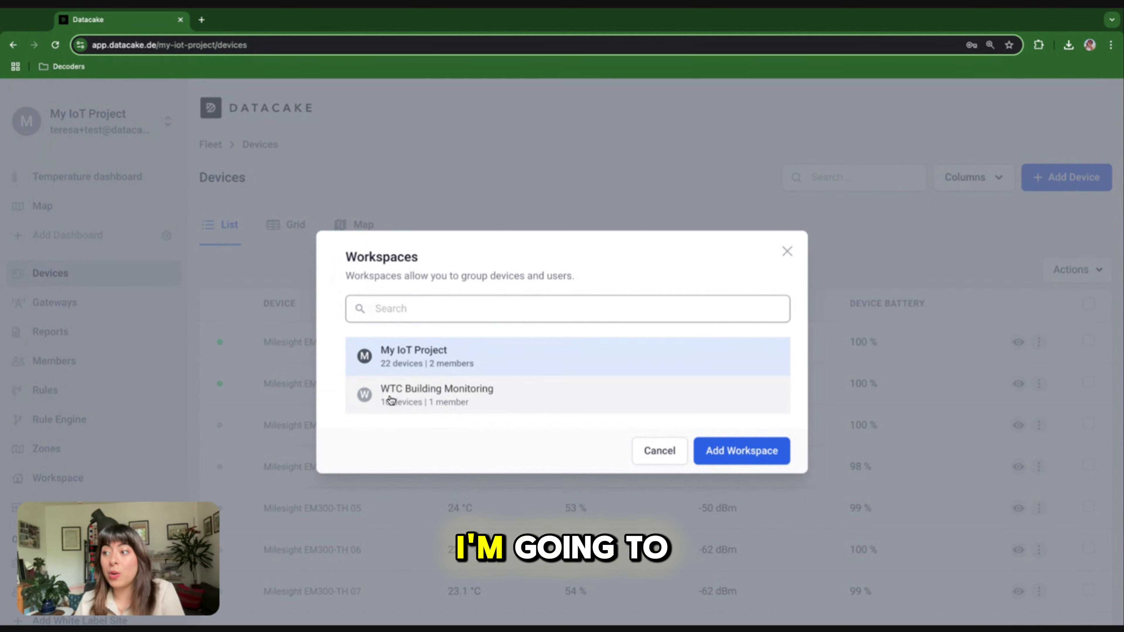
{"action": "left_click", "coordinate": [391, 400]}
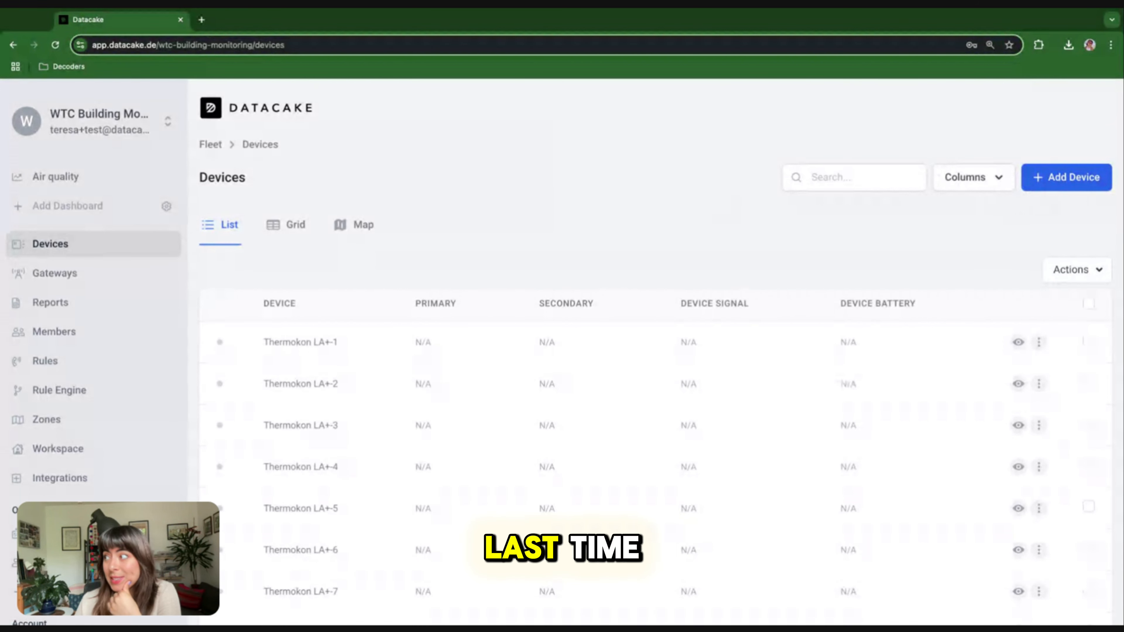
Start adding a new device with LoRaWAN as the connectivity type
{"action": "left_click", "coordinate": [1066, 178]}
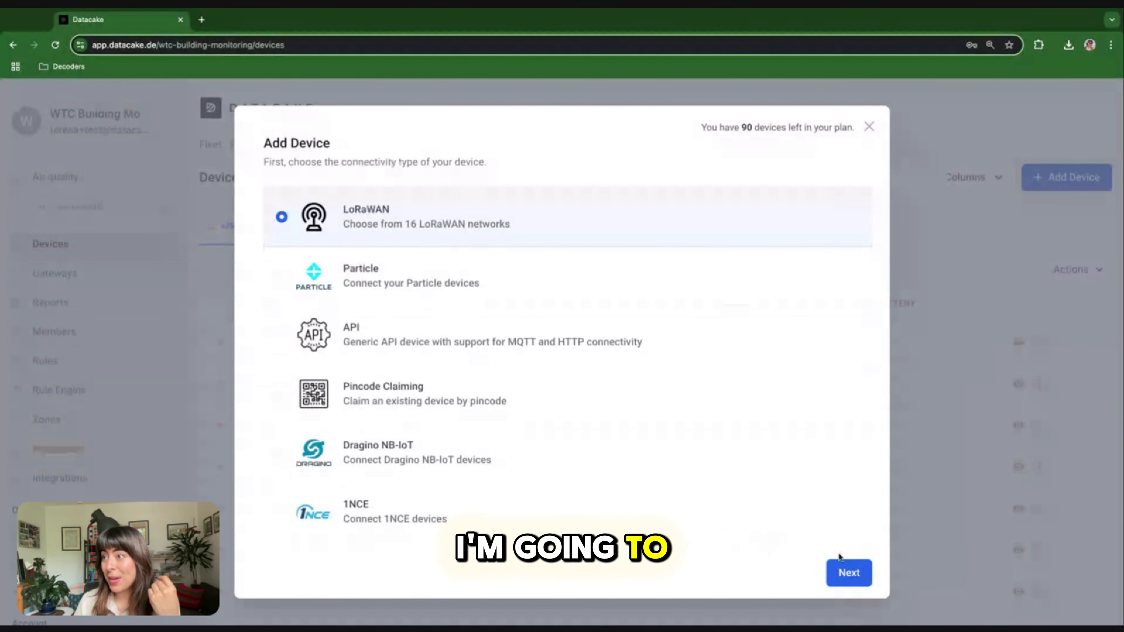
{"action": "left_click", "coordinate": [849, 573]}
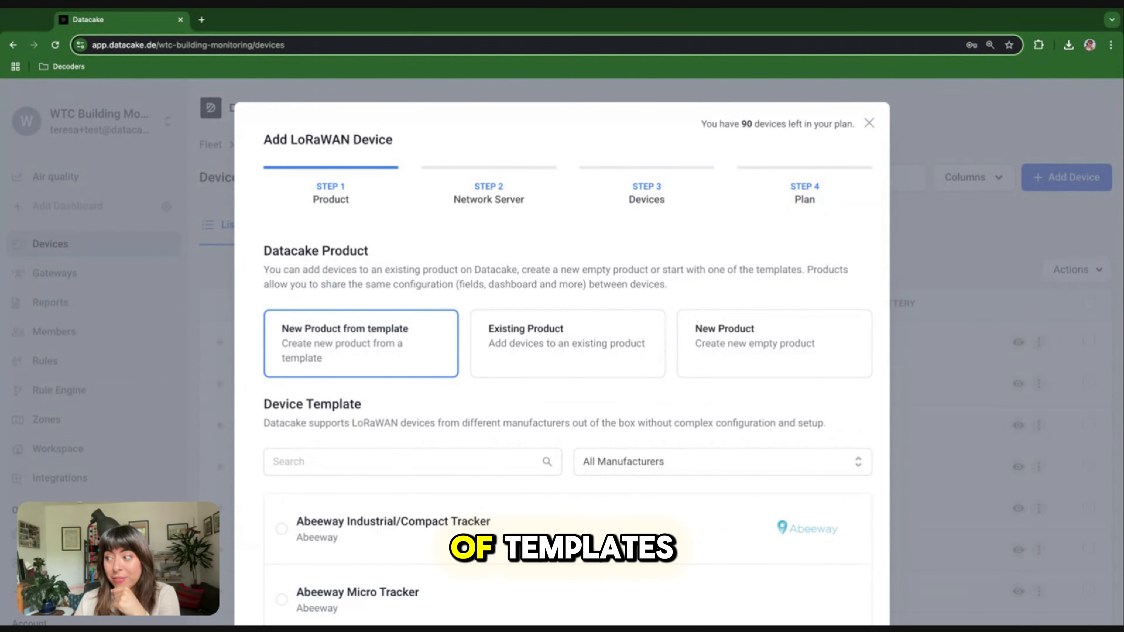
{"action": "scroll", "coordinate": [496, 505], "scroll_direction": "down", "scroll_amount": 10}
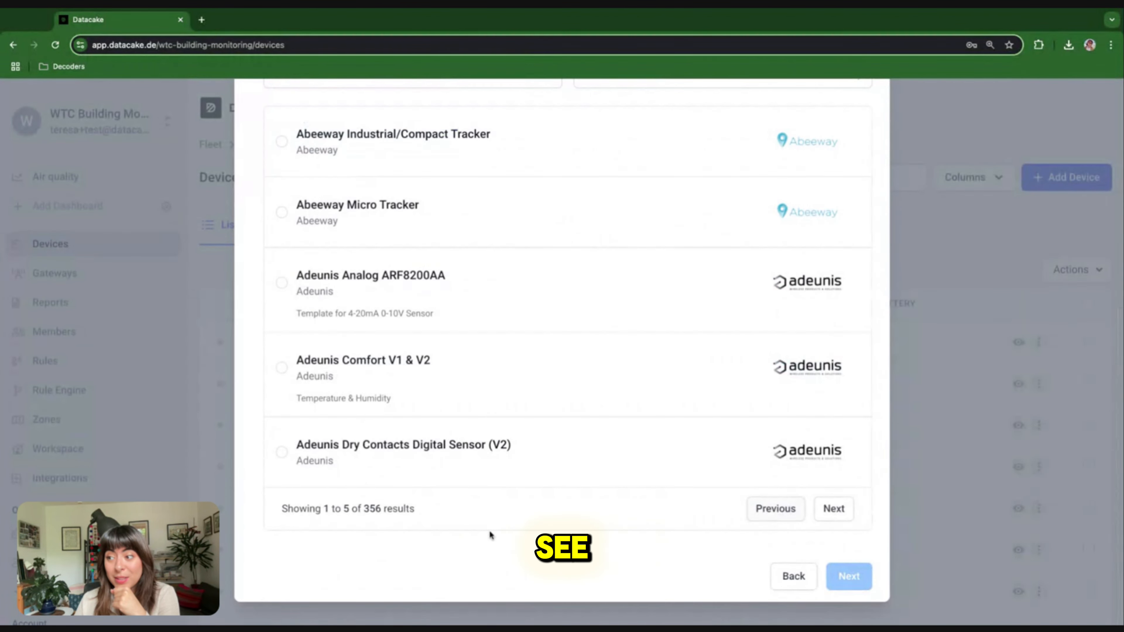
{"action": "scroll", "coordinate": [440, 511], "scroll_direction": "up", "scroll_amount": 5}
Search 'milesight vs3' and pick the Milesight VS340/341 Desk & Seat Occupancy template
{"action": "left_click", "coordinate": [307, 250]}
{"action": "type", "text": "milesight vs3"}
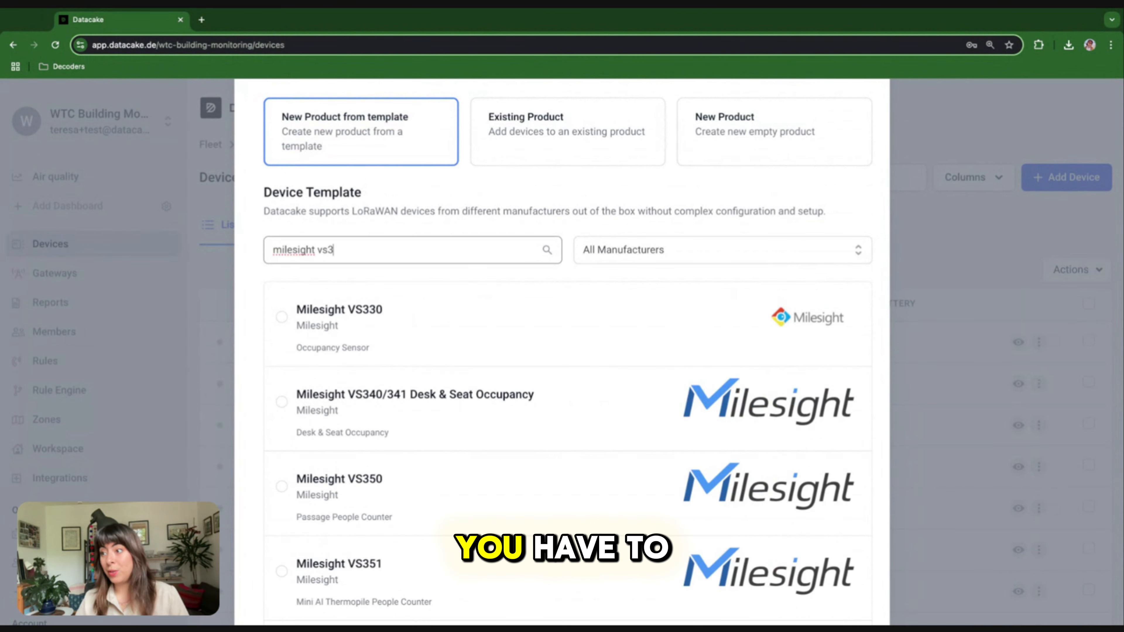
{"action": "left_click", "coordinate": [392, 409]}
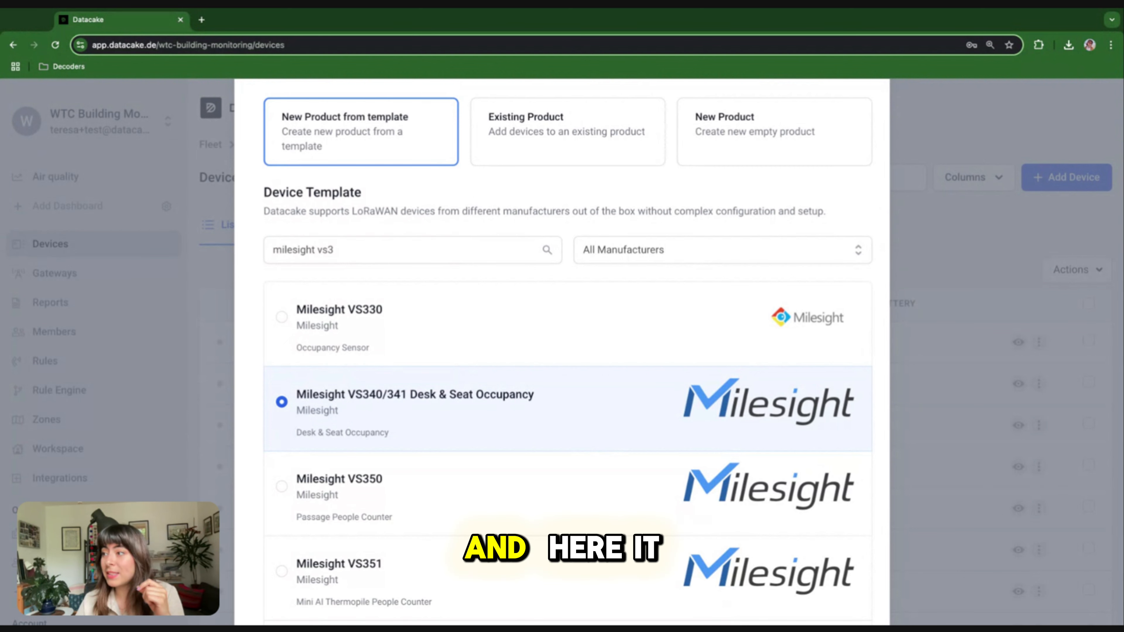
{"action": "scroll", "coordinate": [437, 276], "scroll_direction": "down", "scroll_amount": 2}
{"action": "scroll", "coordinate": [438, 353], "scroll_direction": "down", "scroll_amount": 4}
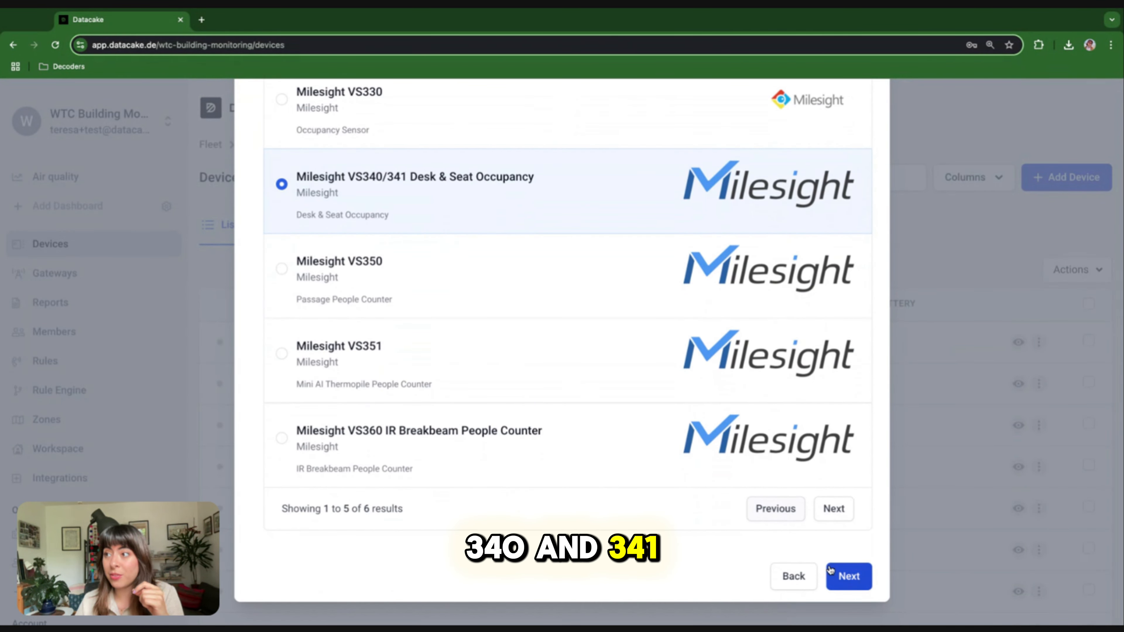
Choose Datacake LNS as the network server and continue to the device entry step
{"action": "left_click", "coordinate": [855, 581]}
{"action": "scroll", "coordinate": [531, 409], "scroll_direction": "up", "scroll_amount": 3}
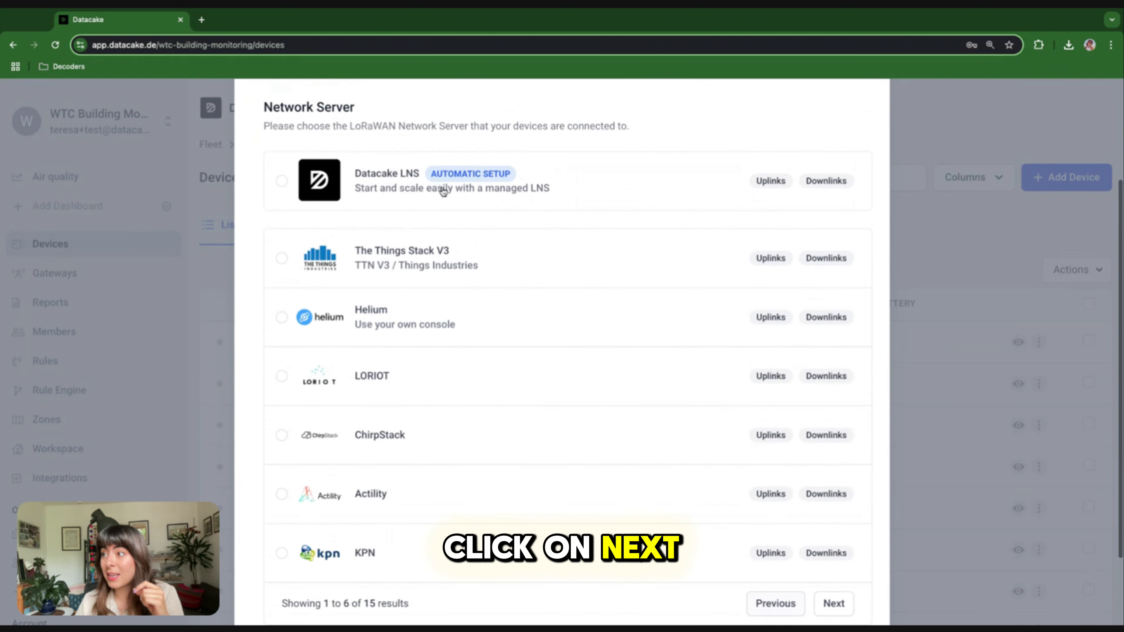
{"action": "scroll", "coordinate": [443, 192], "scroll_direction": "up", "scroll_amount": 2}
{"action": "left_click", "coordinate": [405, 272]}
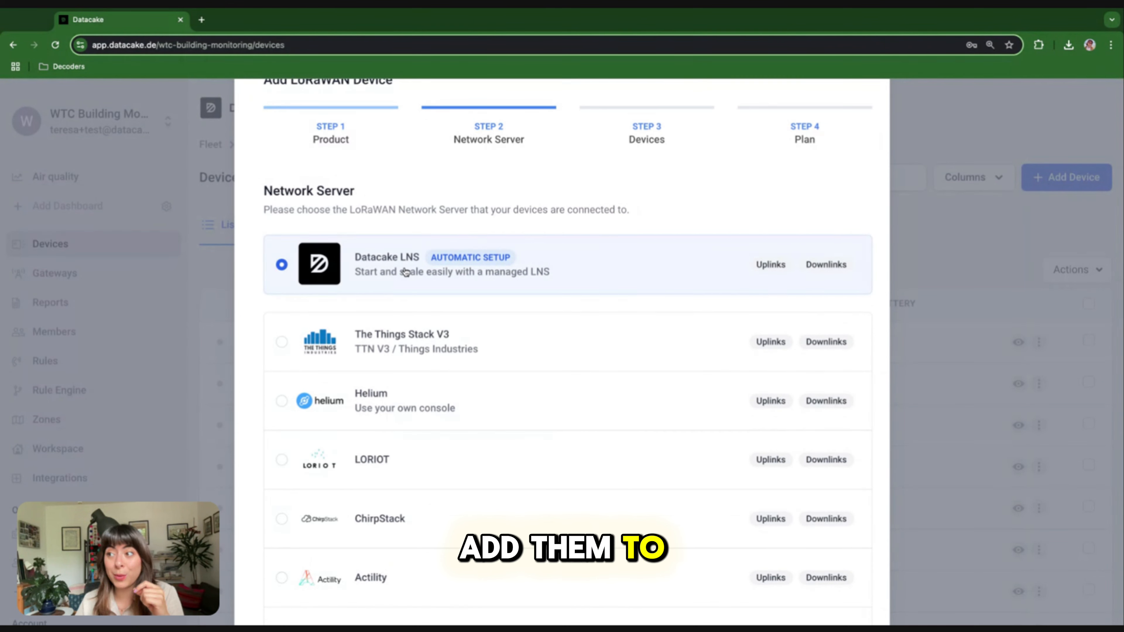
{"action": "scroll", "coordinate": [622, 430], "scroll_direction": "down", "scroll_amount": 3}
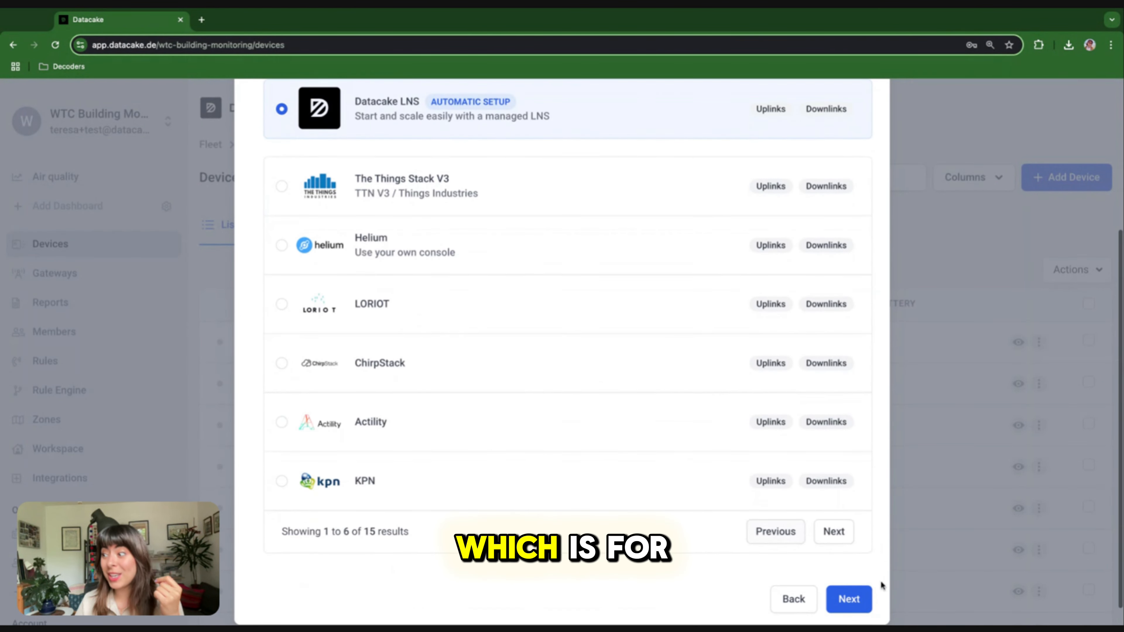
{"action": "left_click", "coordinate": [850, 598]}
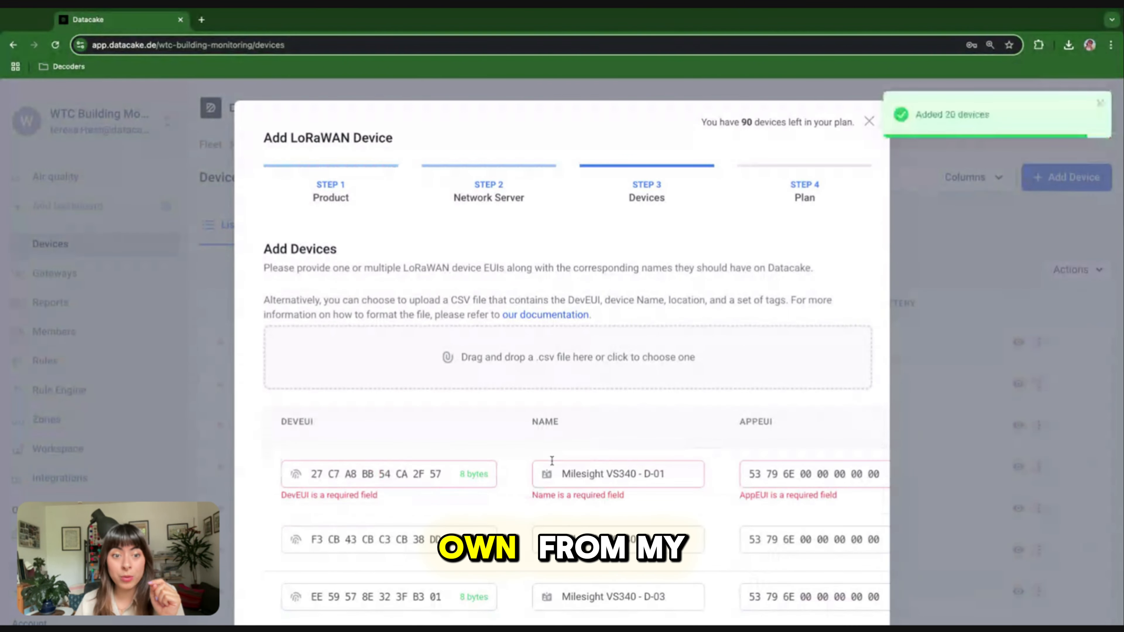
Review the 20 sensors' EUIs, keys, locations and department tags, then continue to plans
{"action": "scroll", "coordinate": [552, 461], "scroll_direction": "down", "scroll_amount": 4}
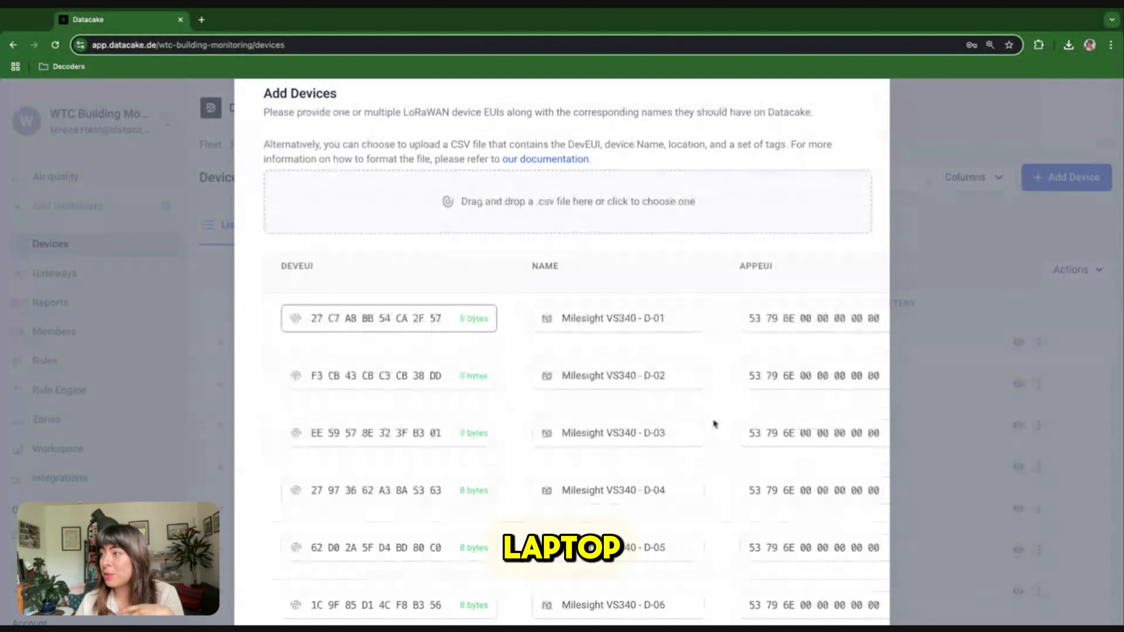
{"action": "scroll", "coordinate": [712, 419], "scroll_direction": "down", "scroll_amount": 1}
{"action": "scroll", "coordinate": [713, 419], "scroll_direction": "right", "scroll_amount": 3}
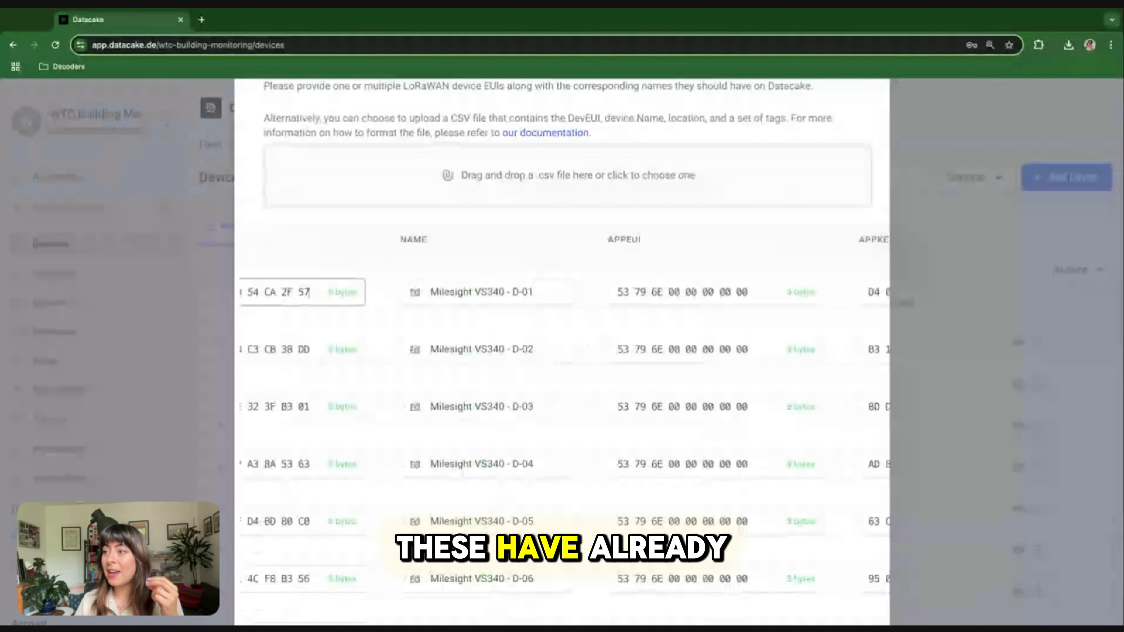
{"action": "scroll", "coordinate": [562, 409], "scroll_direction": "right", "scroll_amount": 10}
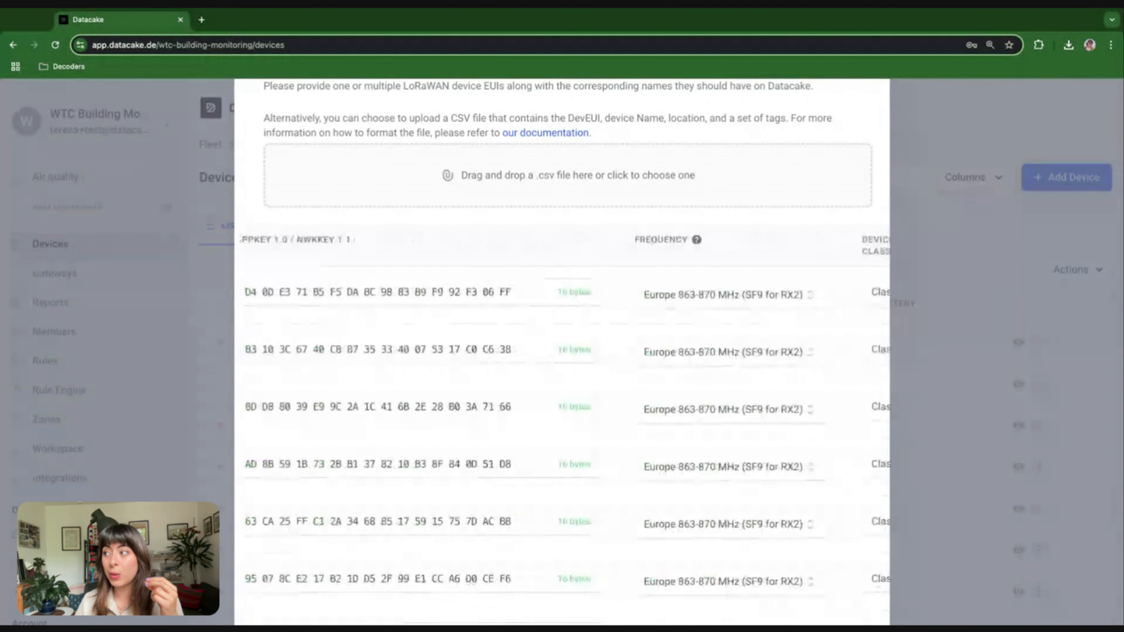
{"action": "scroll", "coordinate": [566, 415], "scroll_direction": "right", "scroll_amount": 8}
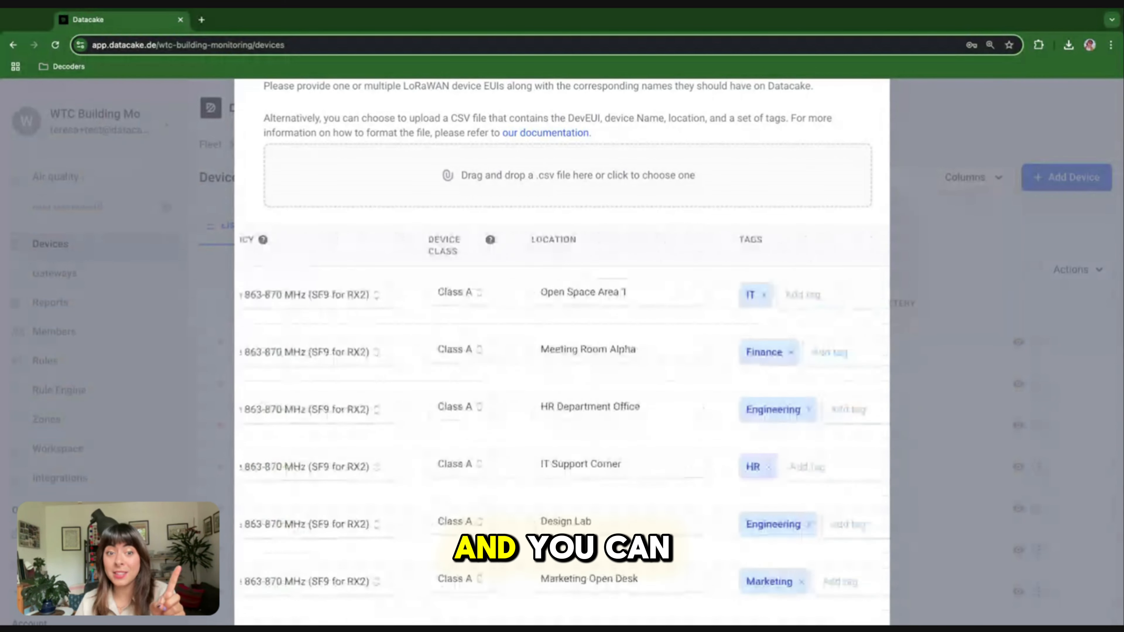
{"action": "scroll", "coordinate": [564, 414], "scroll_direction": "right", "scroll_amount": 3}
{"action": "scroll", "coordinate": [587, 340], "scroll_direction": "right", "scroll_amount": 1}
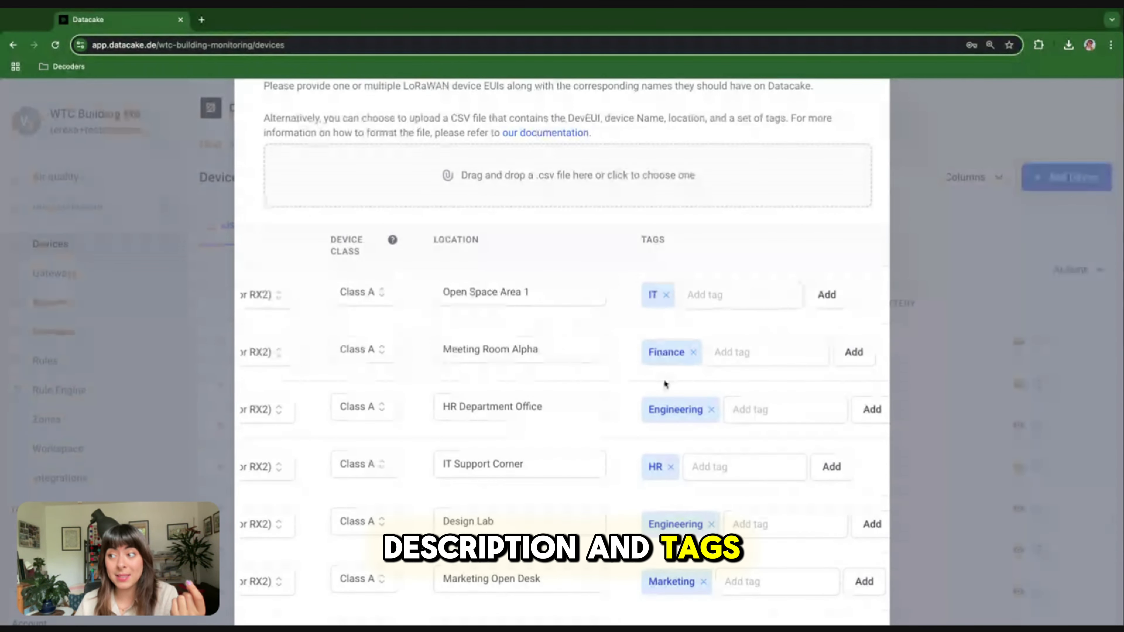
{"action": "scroll", "coordinate": [517, 382], "scroll_direction": "down", "scroll_amount": 5}
{"action": "scroll", "coordinate": [516, 381], "scroll_direction": "down", "scroll_amount": 5}
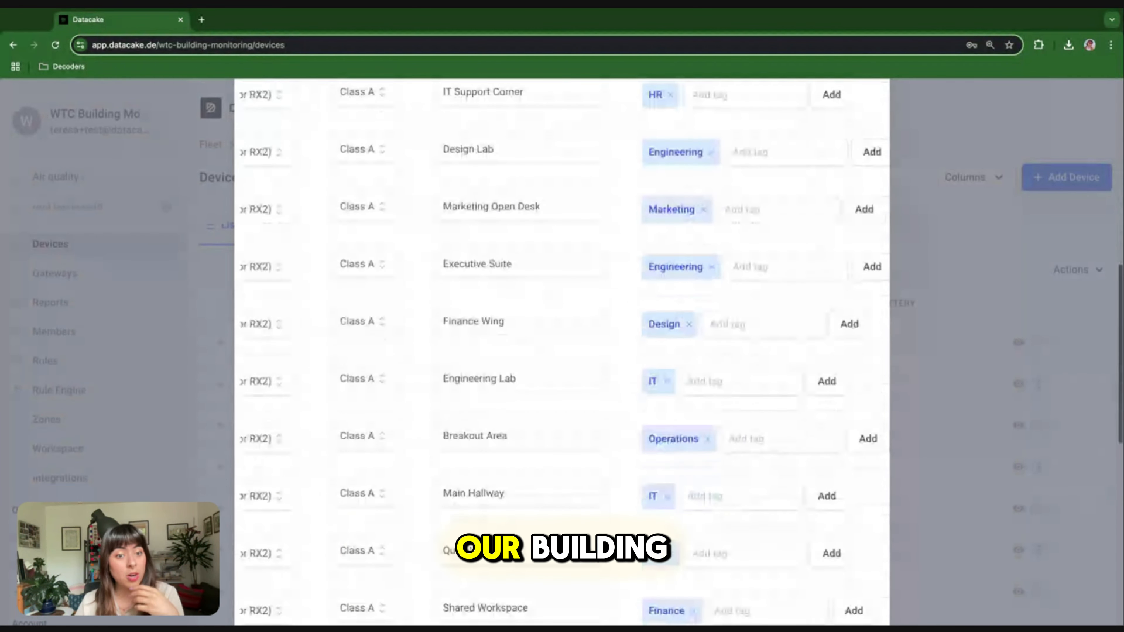
{"action": "scroll", "coordinate": [517, 382], "scroll_direction": "down", "scroll_amount": 2}
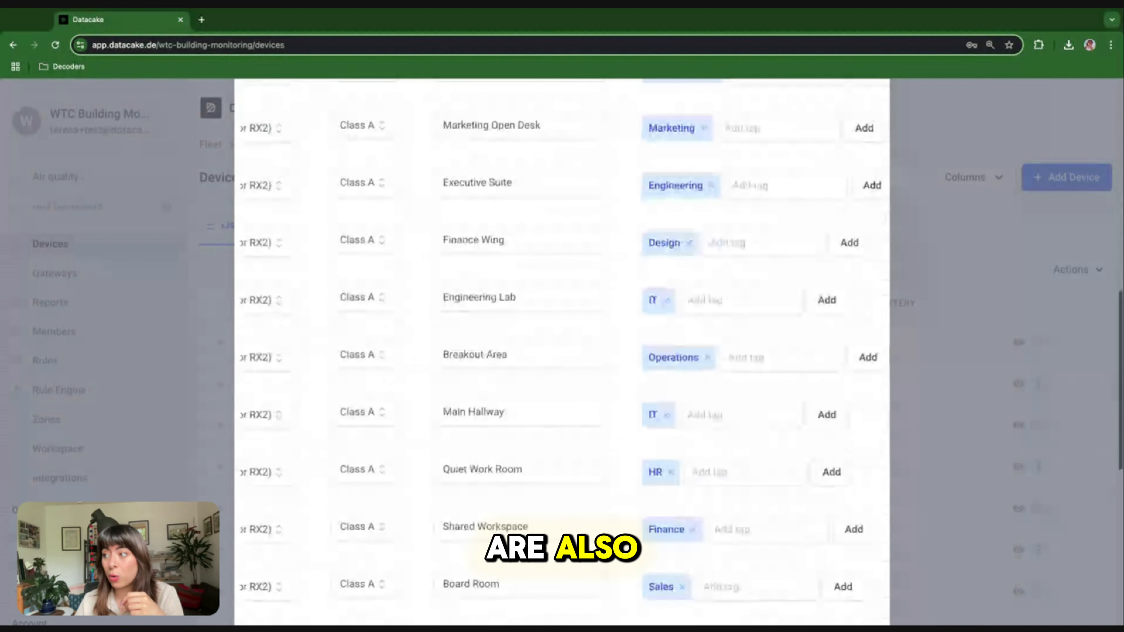
{"action": "scroll", "coordinate": [517, 382], "scroll_direction": "down", "scroll_amount": 3}
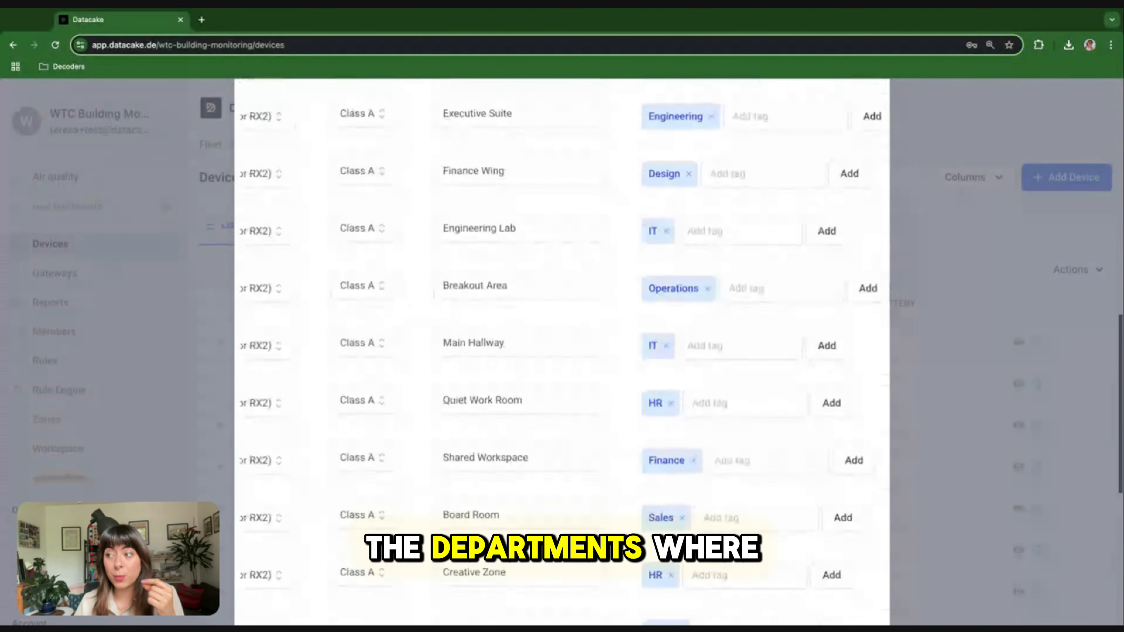
{"action": "scroll", "coordinate": [516, 383], "scroll_direction": "left", "scroll_amount": 15}
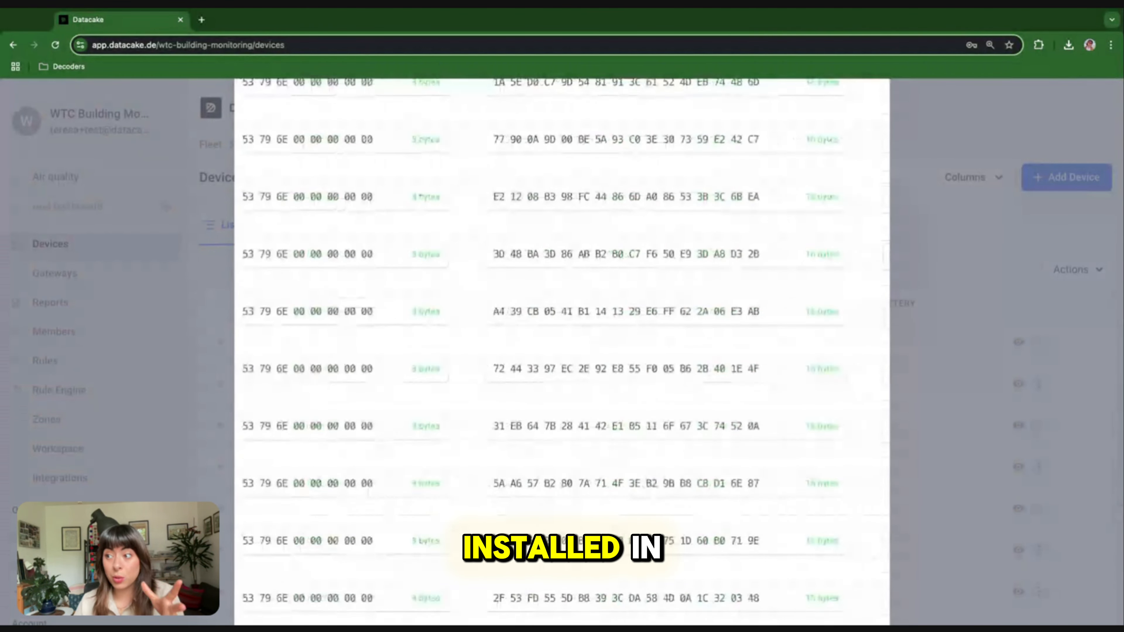
{"action": "scroll", "coordinate": [516, 383], "scroll_direction": "left", "scroll_amount": 5}
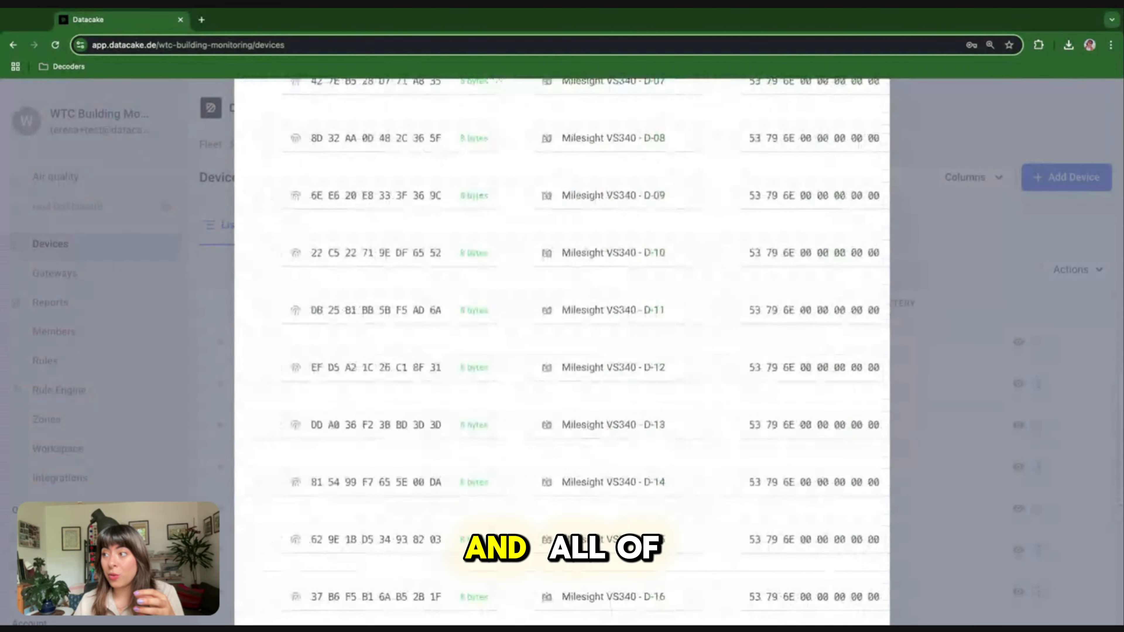
{"action": "scroll", "coordinate": [516, 383], "scroll_direction": "up", "scroll_amount": 12}
{"action": "scroll", "coordinate": [551, 506], "scroll_direction": "down", "scroll_amount": 20}
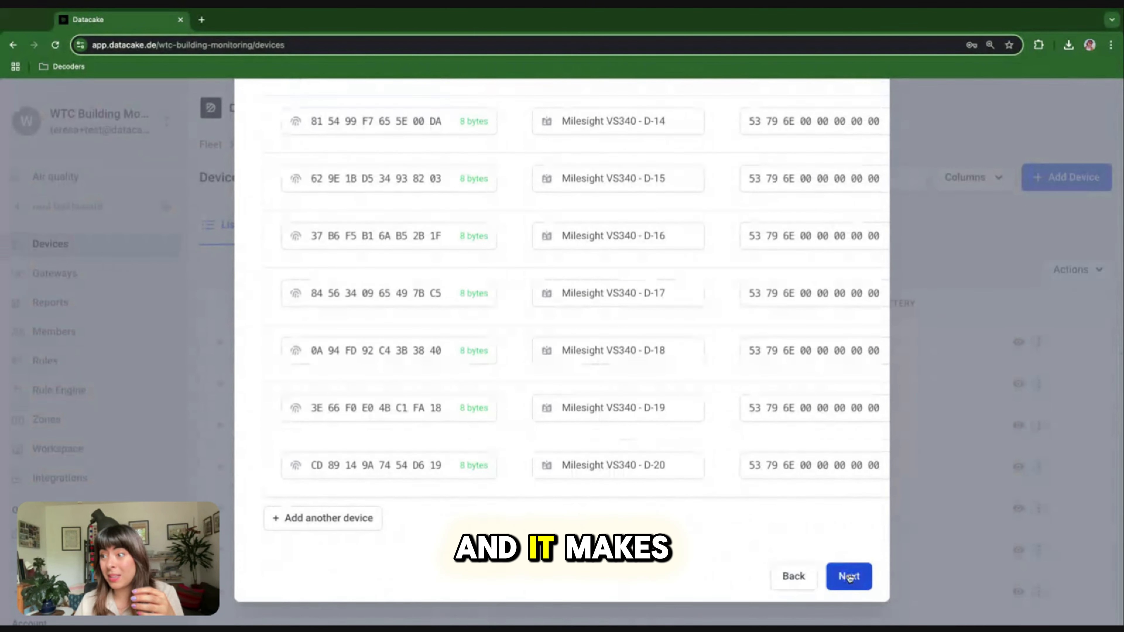
{"action": "left_click", "coordinate": [849, 576]}
Add the 20 devices on the Extended Free plan and check the new VS340 entries
{"action": "left_click", "coordinate": [486, 428]}
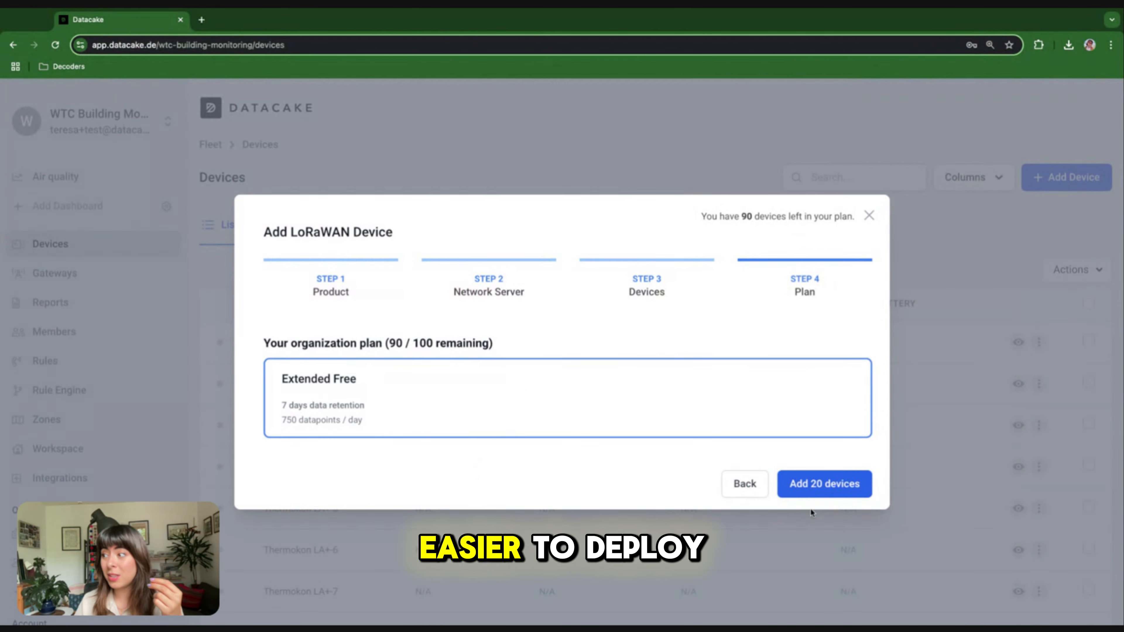
{"action": "left_click", "coordinate": [817, 485]}
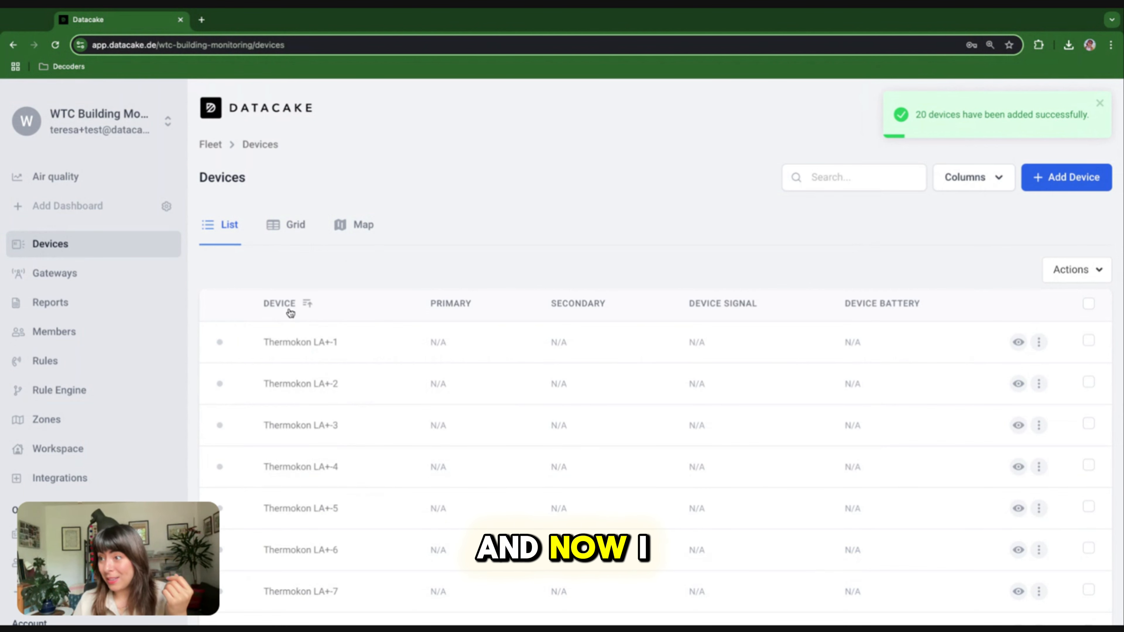
{"action": "scroll", "coordinate": [291, 313], "scroll_direction": "down", "scroll_amount": 15}
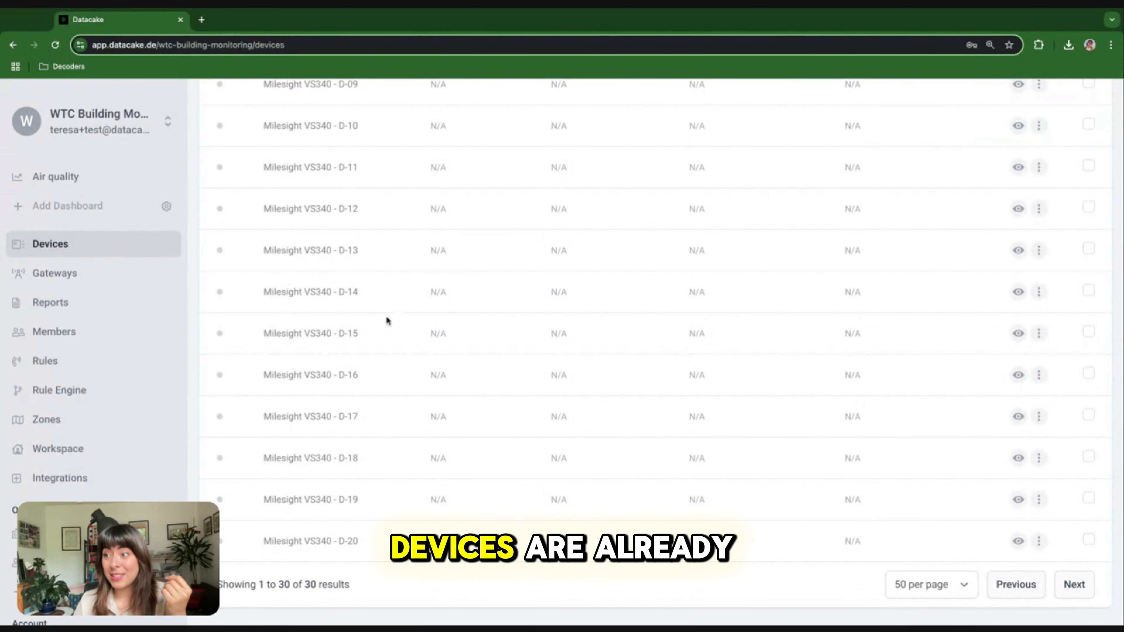
{"action": "scroll", "coordinate": [385, 315], "scroll_direction": "up", "scroll_amount": 3}
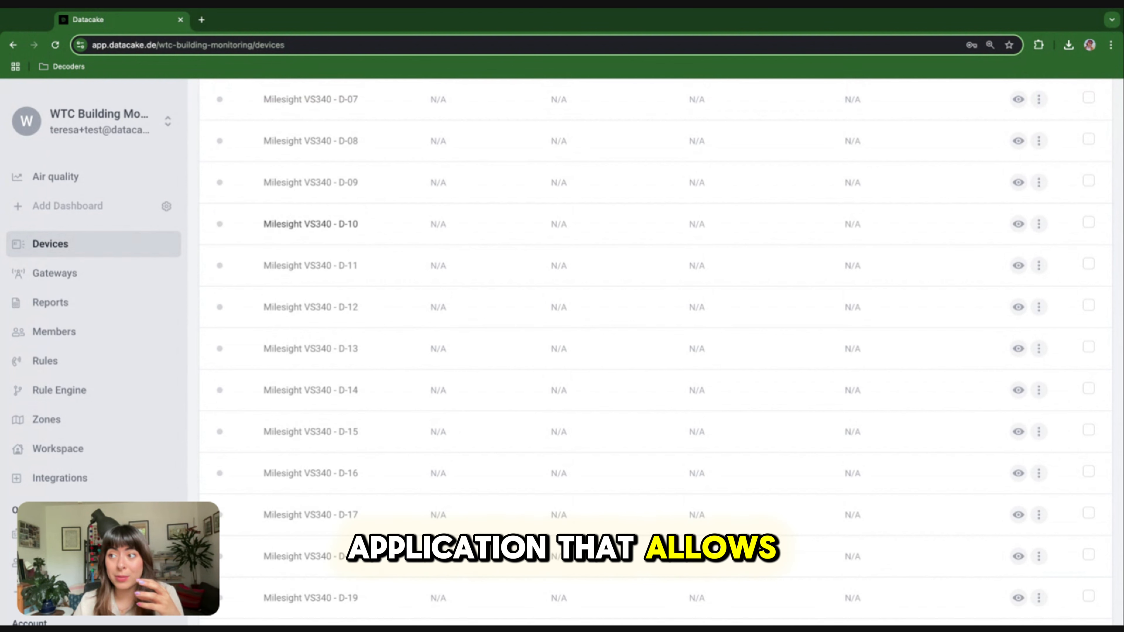
{"action": "scroll", "coordinate": [220, 215], "scroll_direction": "up", "scroll_amount": 1}
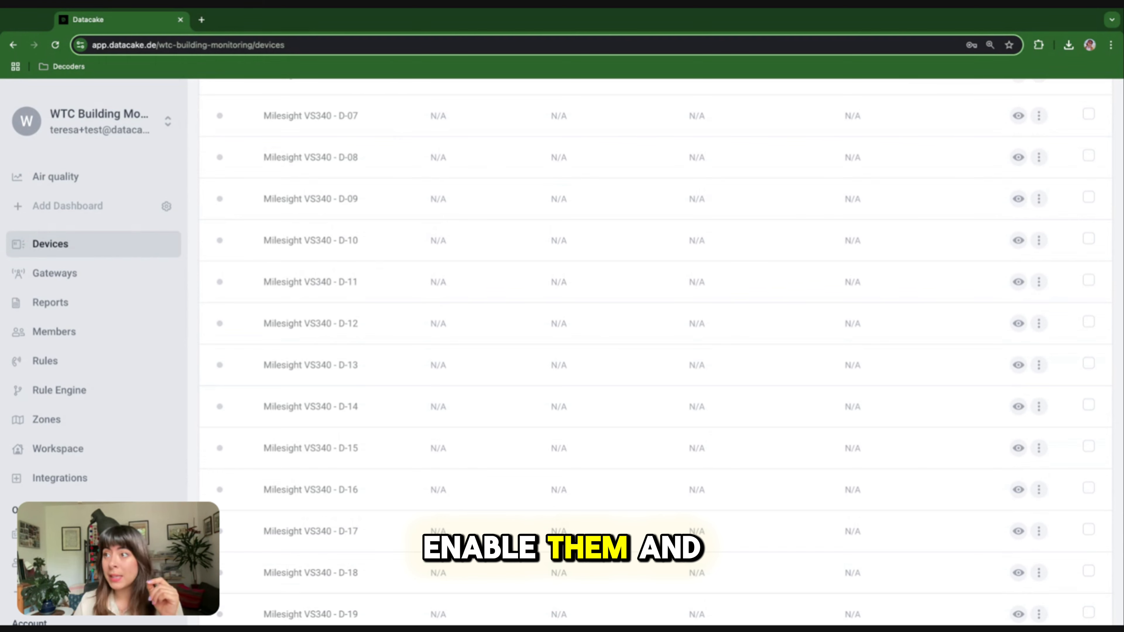
{"action": "scroll", "coordinate": [327, 337], "scroll_direction": "up", "scroll_amount": 1}
{"action": "scroll", "coordinate": [326, 337], "scroll_direction": "up", "scroll_amount": 4}
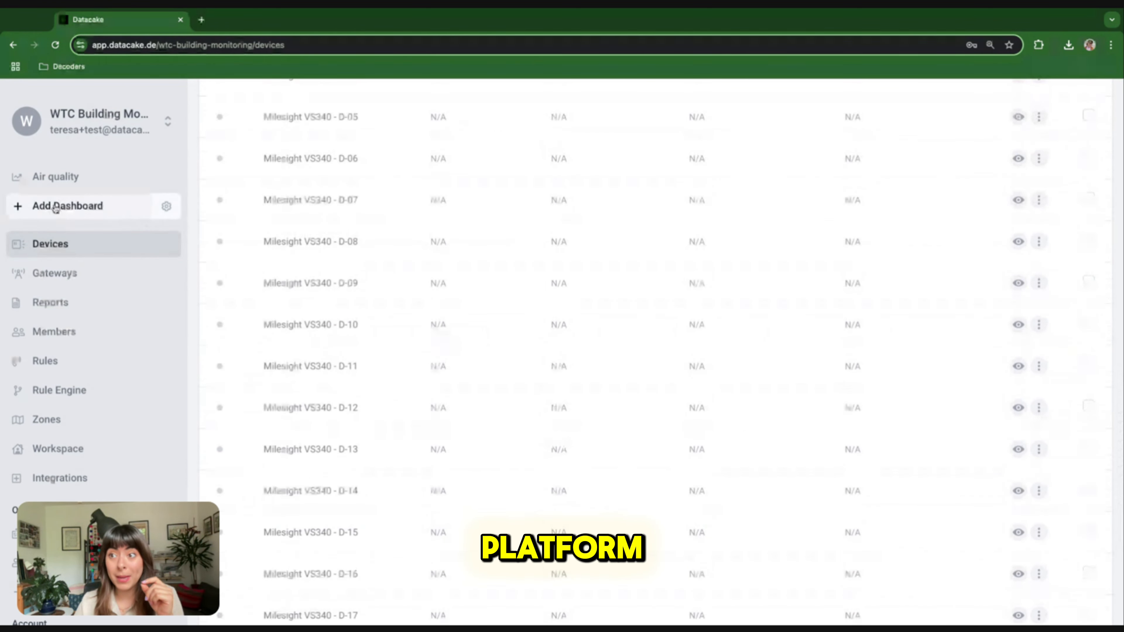
Open the Milesight VS340 - D-07 device page and switch on dashboard editing
{"action": "left_click", "coordinate": [299, 204]}
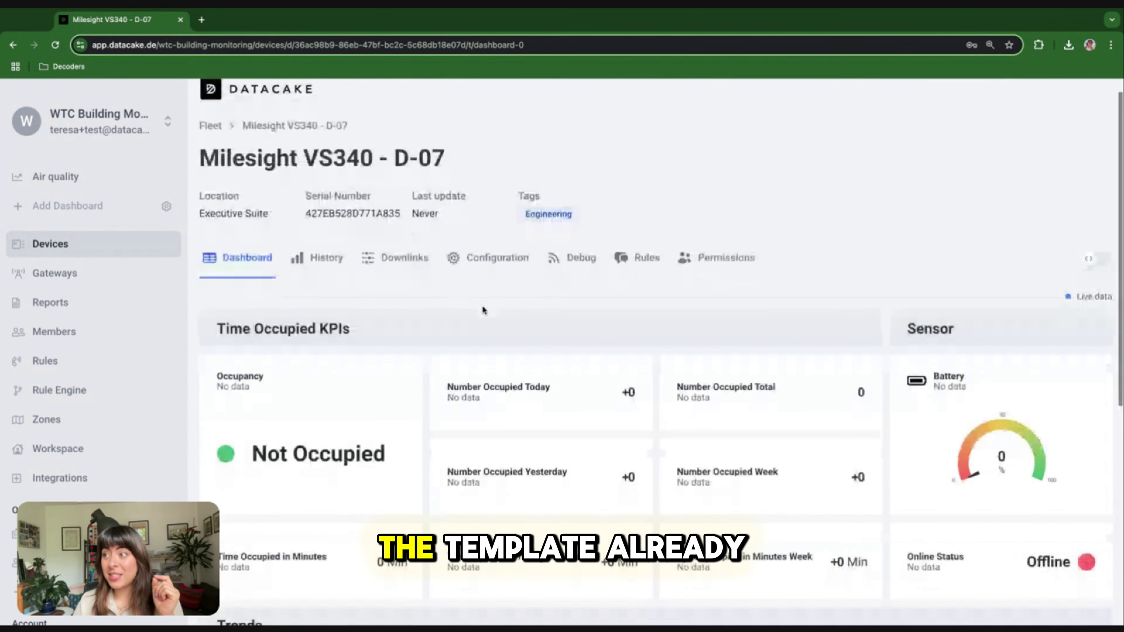
{"action": "scroll", "coordinate": [483, 310], "scroll_direction": "down", "scroll_amount": 5}
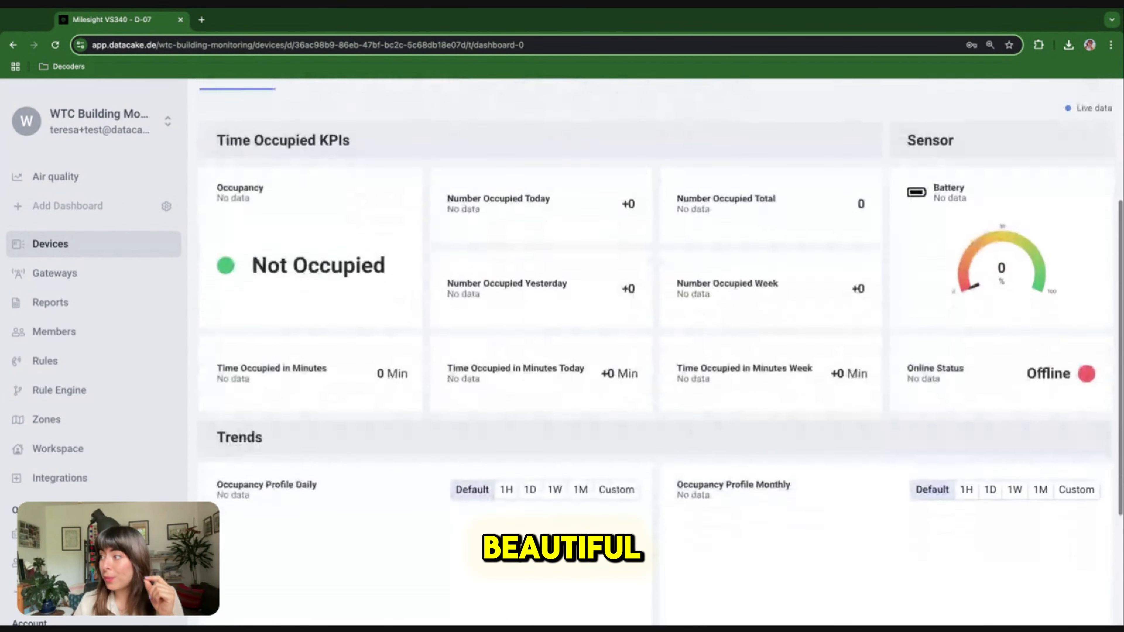
{"action": "scroll", "coordinate": [633, 340], "scroll_direction": "up", "scroll_amount": 2}
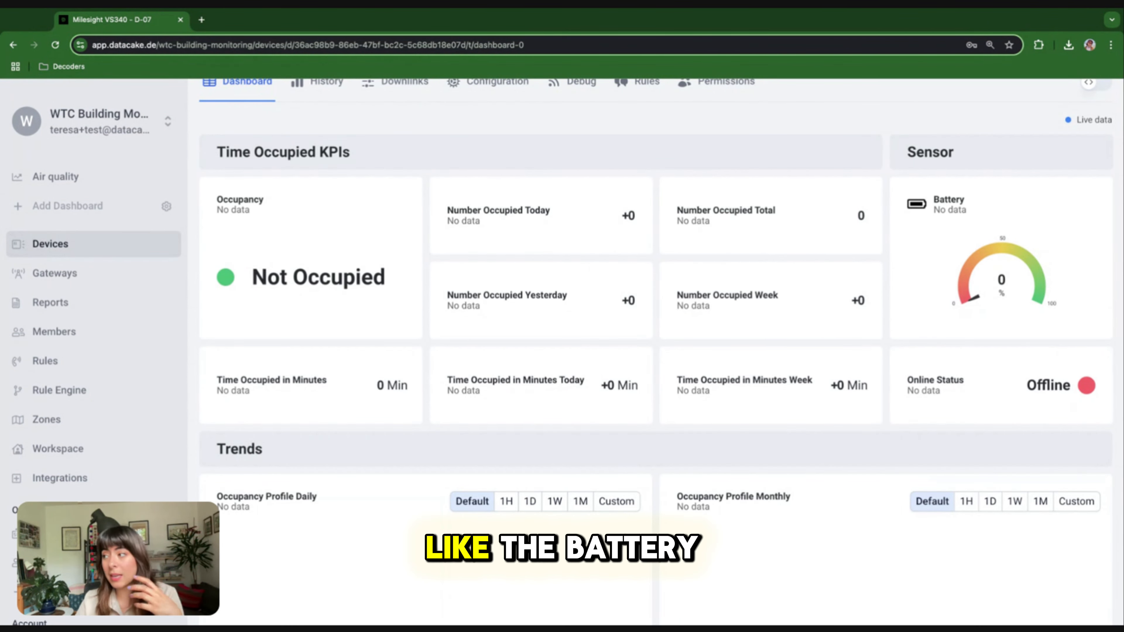
{"action": "scroll", "coordinate": [697, 432], "scroll_direction": "down", "scroll_amount": 5}
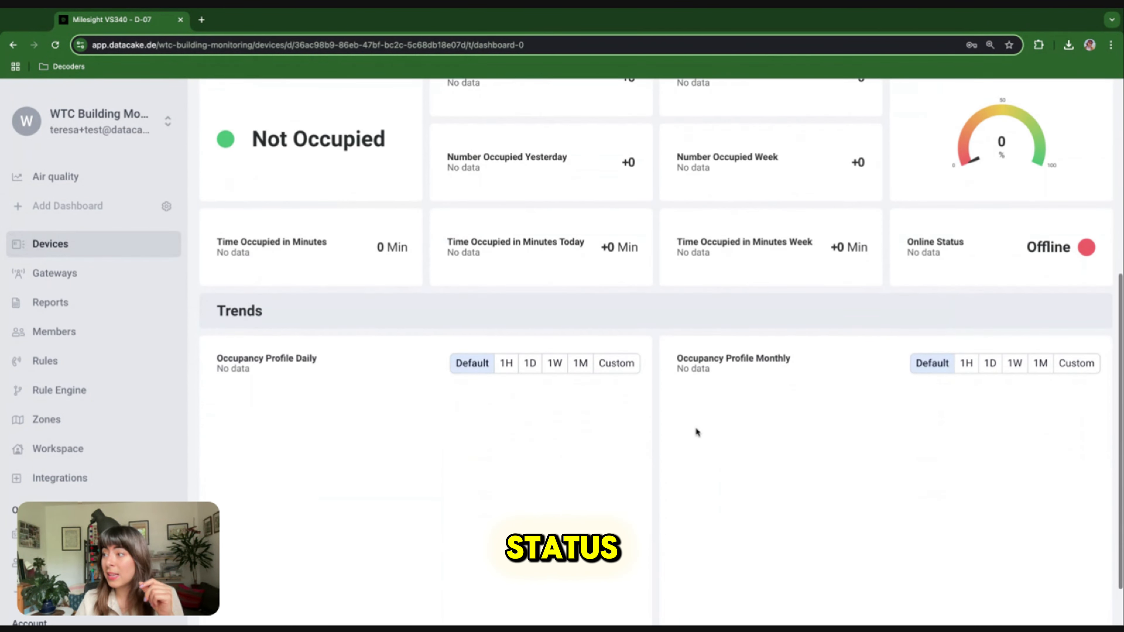
{"action": "scroll", "coordinate": [611, 311], "scroll_direction": "up", "scroll_amount": 5}
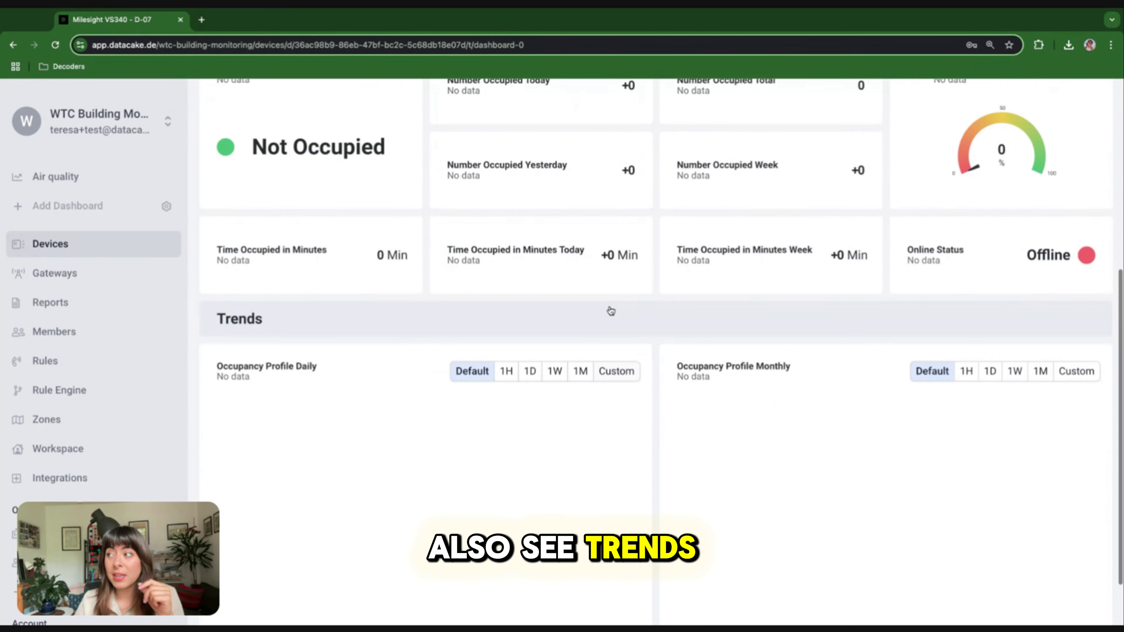
{"action": "scroll", "coordinate": [611, 311], "scroll_direction": "up", "scroll_amount": 5}
{"action": "left_click", "coordinate": [1096, 277]}
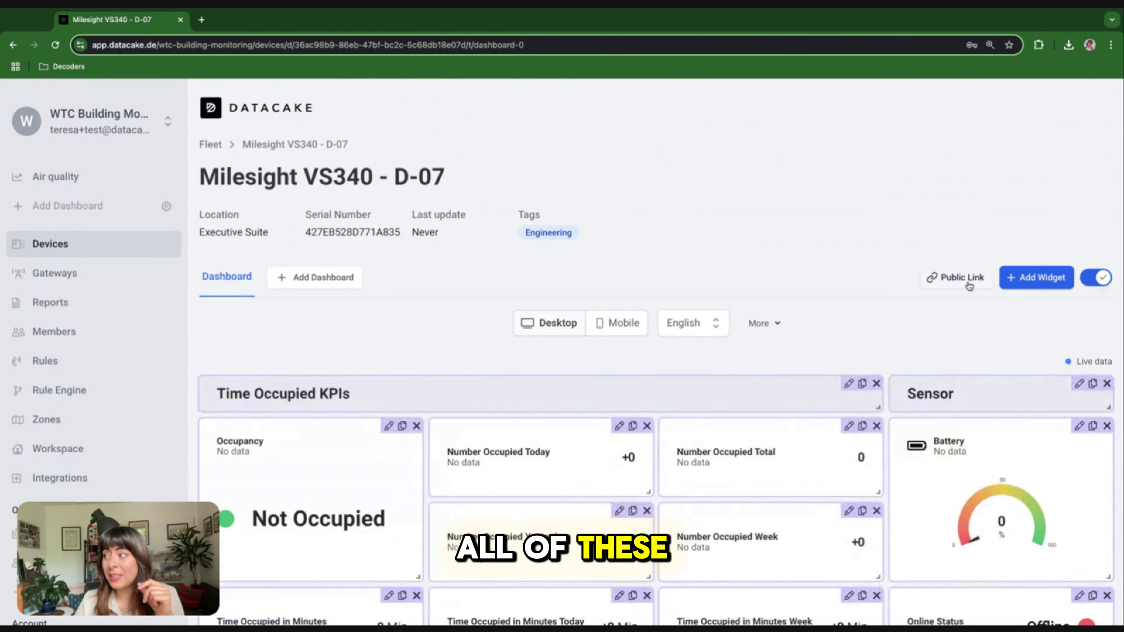
Create a read-only public link for the D-07 dashboard
{"action": "left_click", "coordinate": [968, 283]}
{"action": "left_click", "coordinate": [632, 376]}
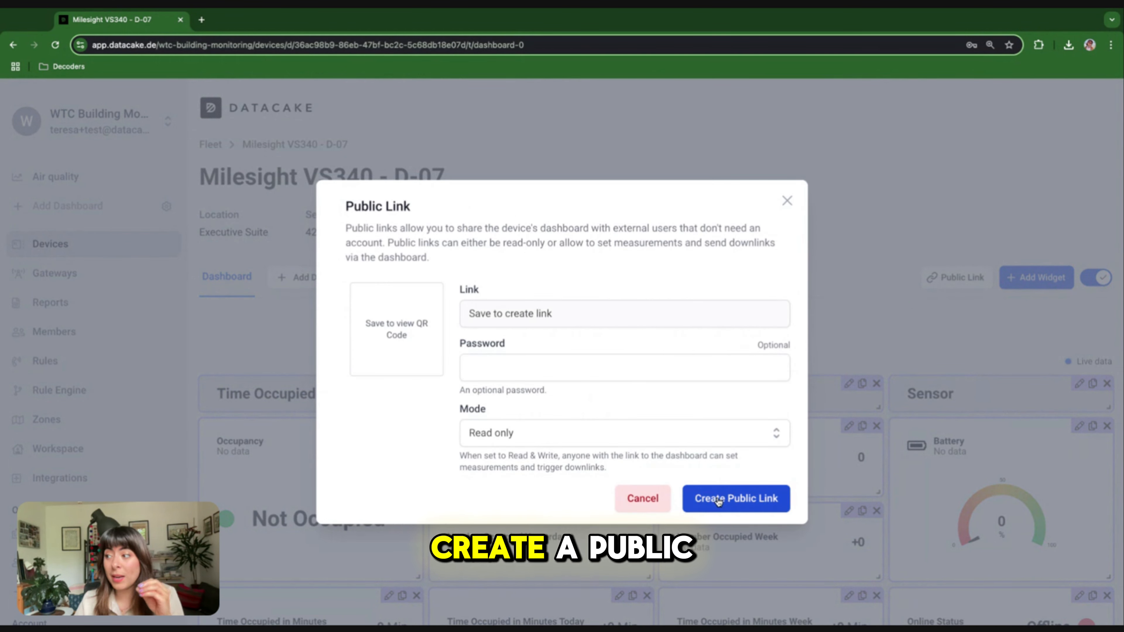
{"action": "left_click", "coordinate": [736, 498]}
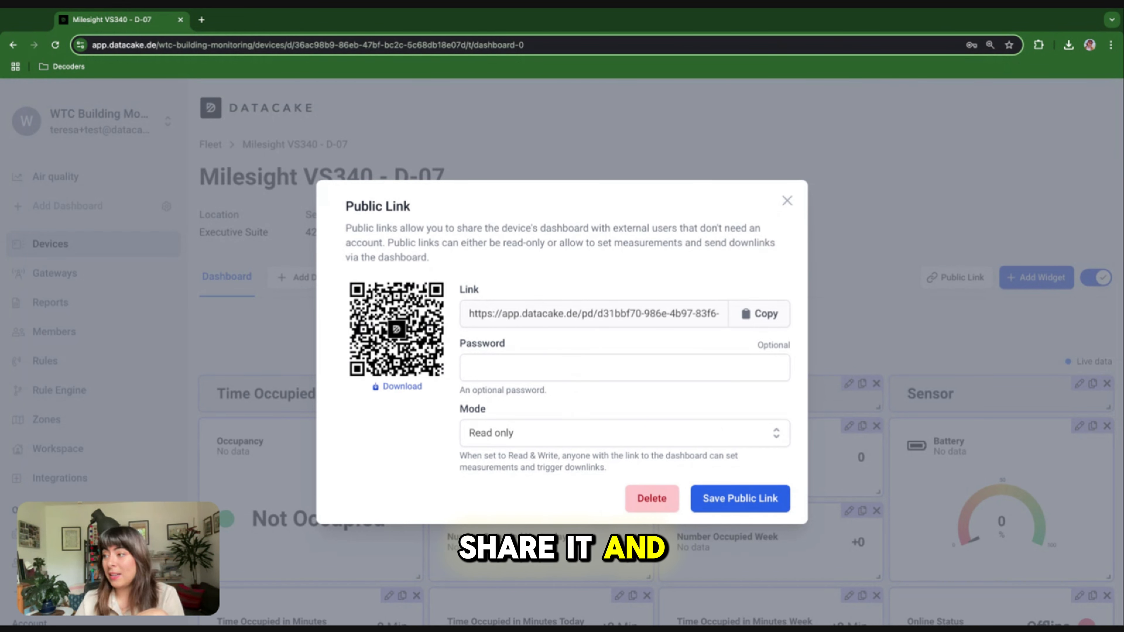
Delete the public link, close the sharing dialog and turn off edit mode
{"action": "left_click", "coordinate": [651, 498]}
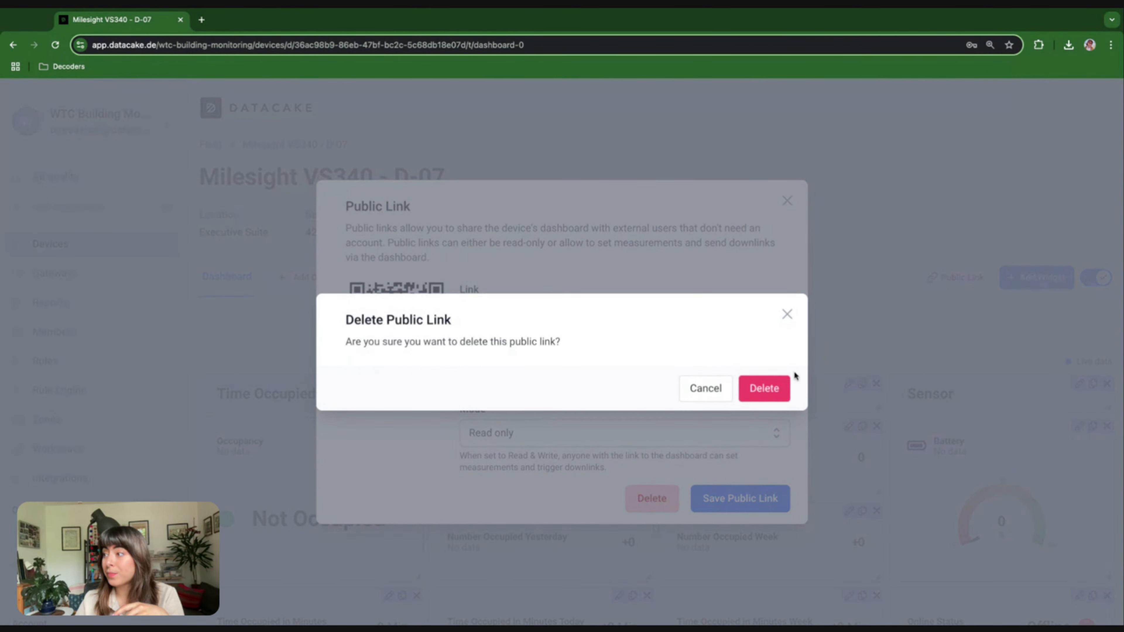
{"action": "left_click", "coordinate": [764, 389]}
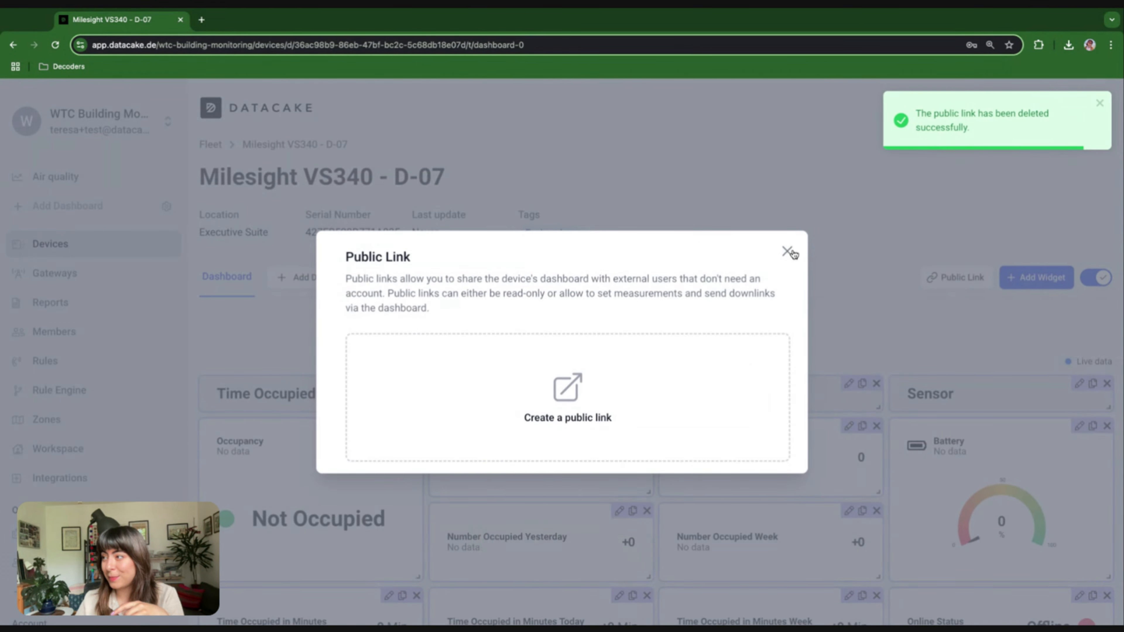
{"action": "left_click", "coordinate": [787, 252]}
{"action": "left_click", "coordinate": [1100, 278]}
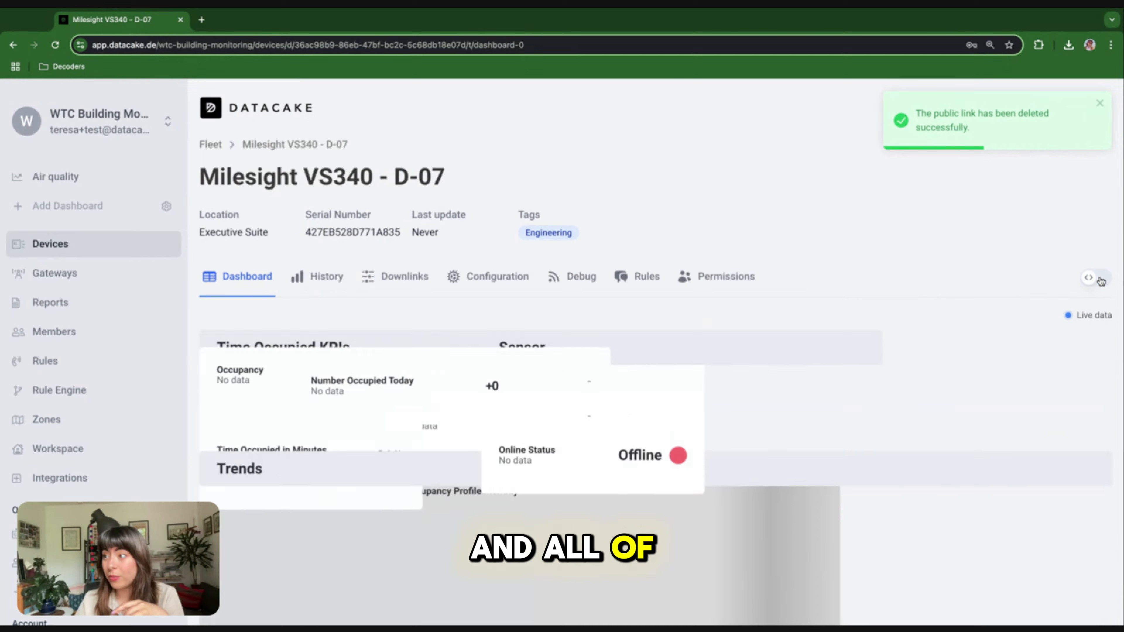
{"action": "scroll", "coordinate": [640, 332], "scroll_direction": "down", "scroll_amount": 3}
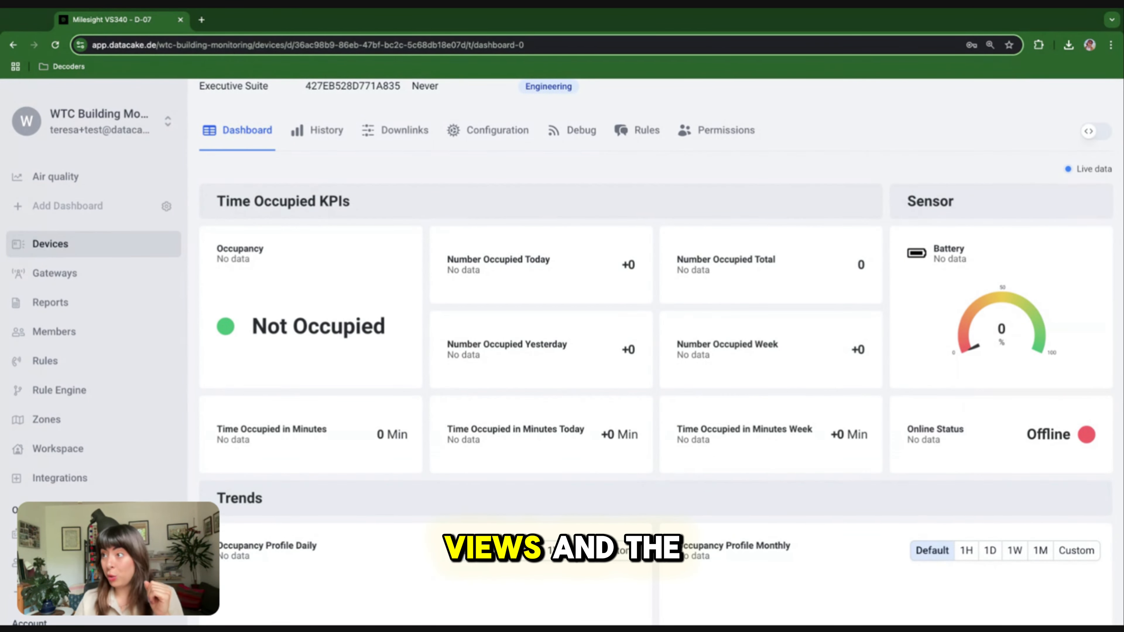
{"action": "scroll", "coordinate": [499, 263], "scroll_direction": "up", "scroll_amount": 3}
{"action": "left_click", "coordinate": [499, 262]}
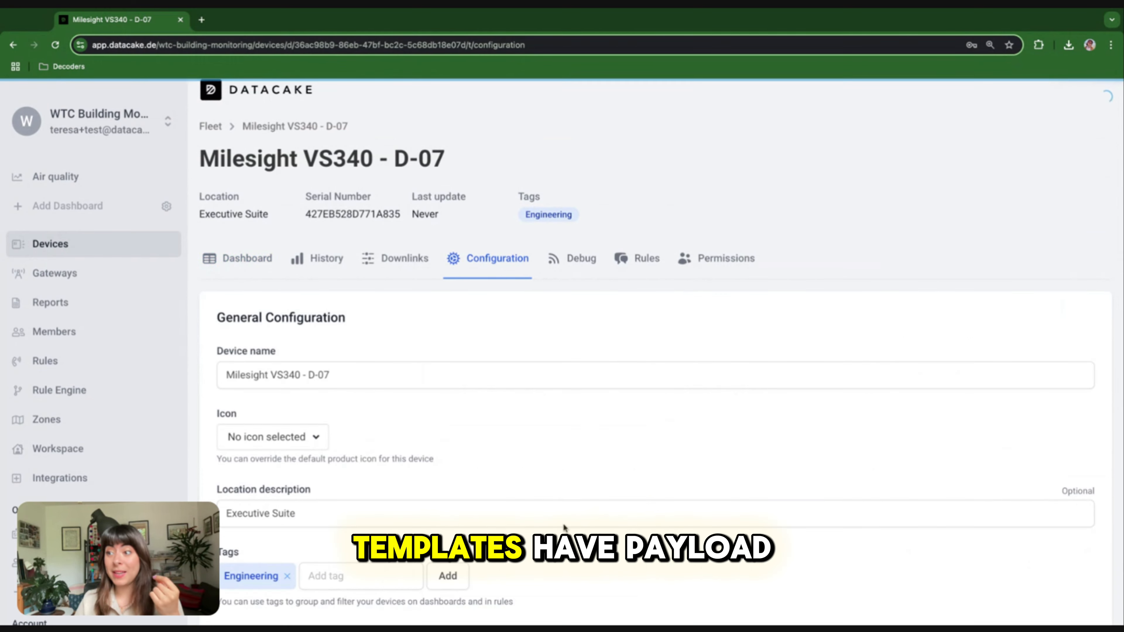
{"action": "scroll", "coordinate": [562, 523], "scroll_direction": "down", "scroll_amount": 10}
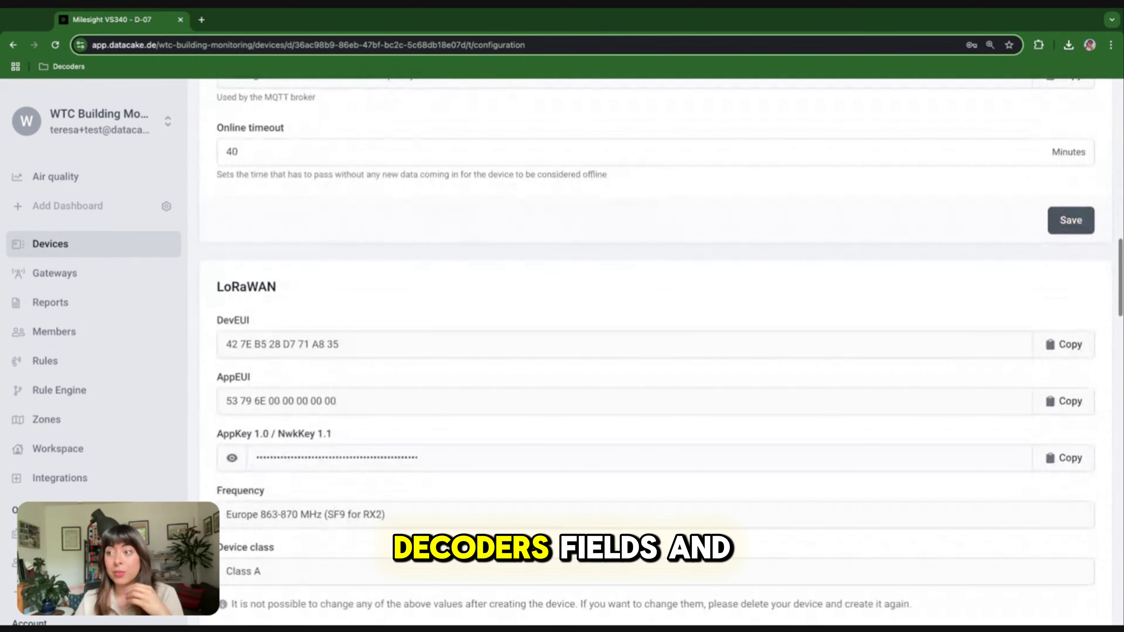
{"action": "scroll", "coordinate": [564, 528], "scroll_direction": "up", "scroll_amount": 15}
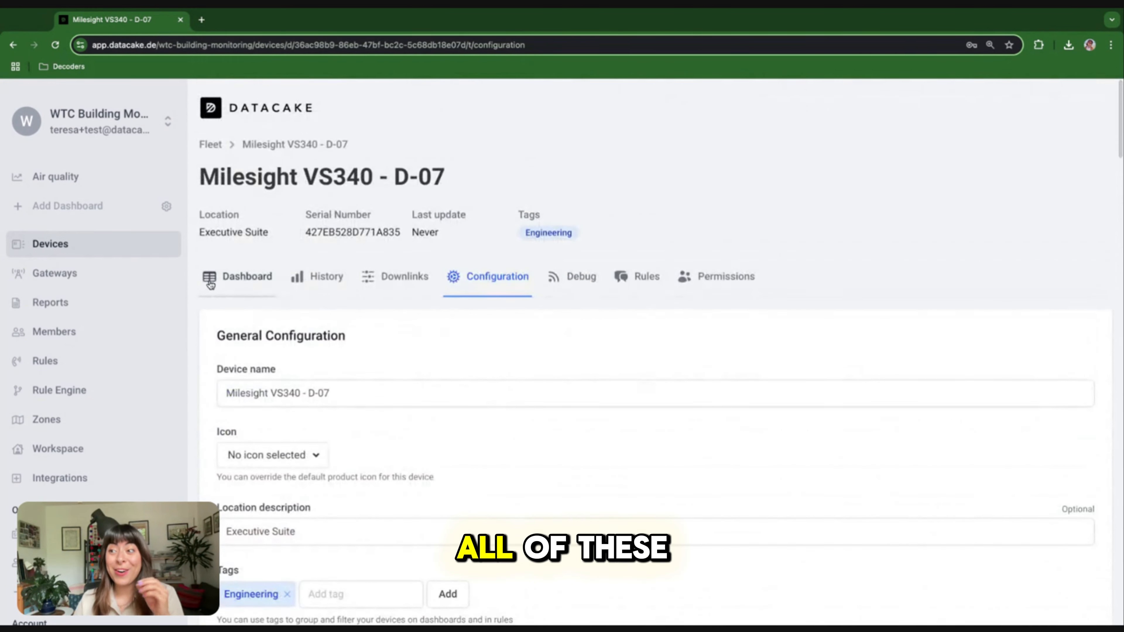
{"action": "left_click", "coordinate": [241, 276]}
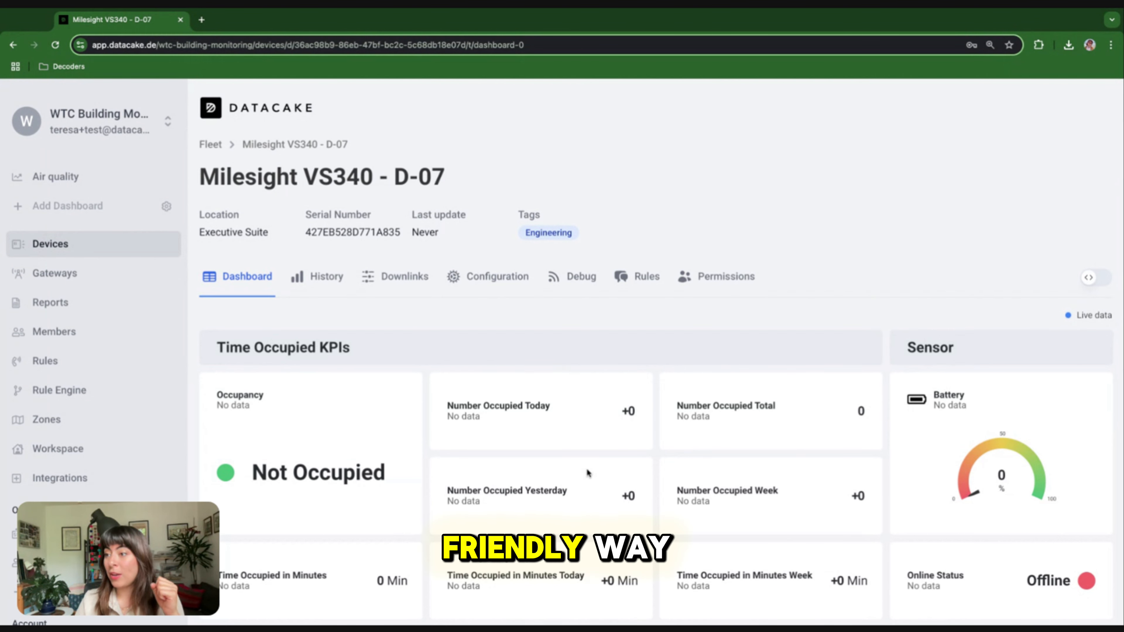
{"action": "scroll", "coordinate": [587, 469], "scroll_direction": "down", "scroll_amount": 3}
{"action": "scroll", "coordinate": [587, 468], "scroll_direction": "down", "scroll_amount": 5}
{"action": "scroll", "coordinate": [587, 468], "scroll_direction": "up", "scroll_amount": 10}
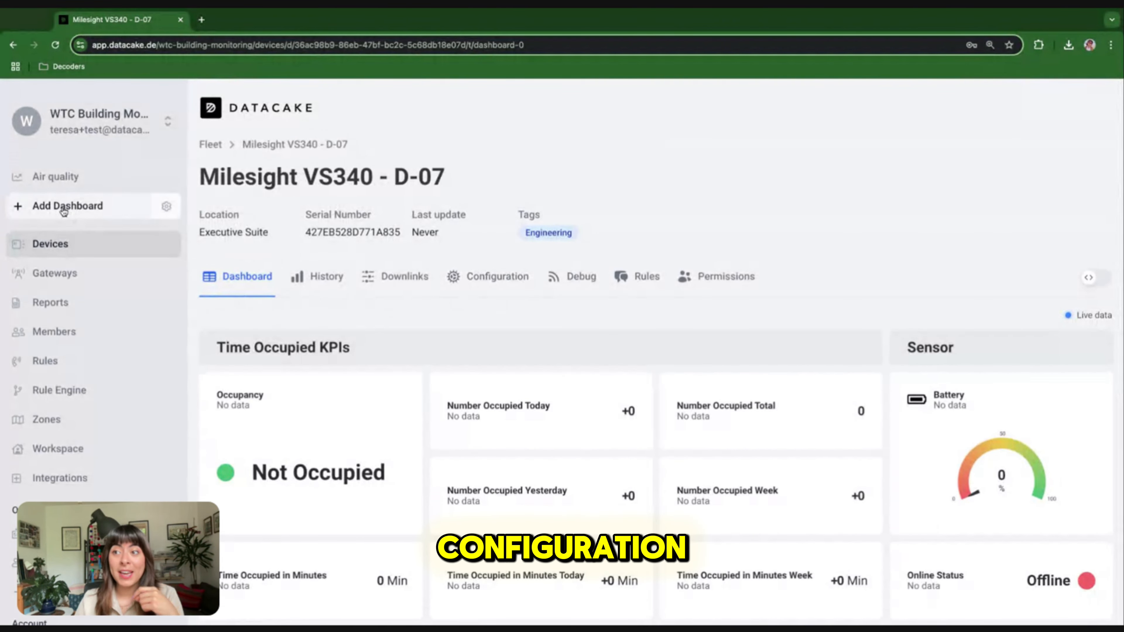
Add a new workspace dashboard named Floorplan from the sidebar
{"action": "left_click", "coordinate": [64, 206]}
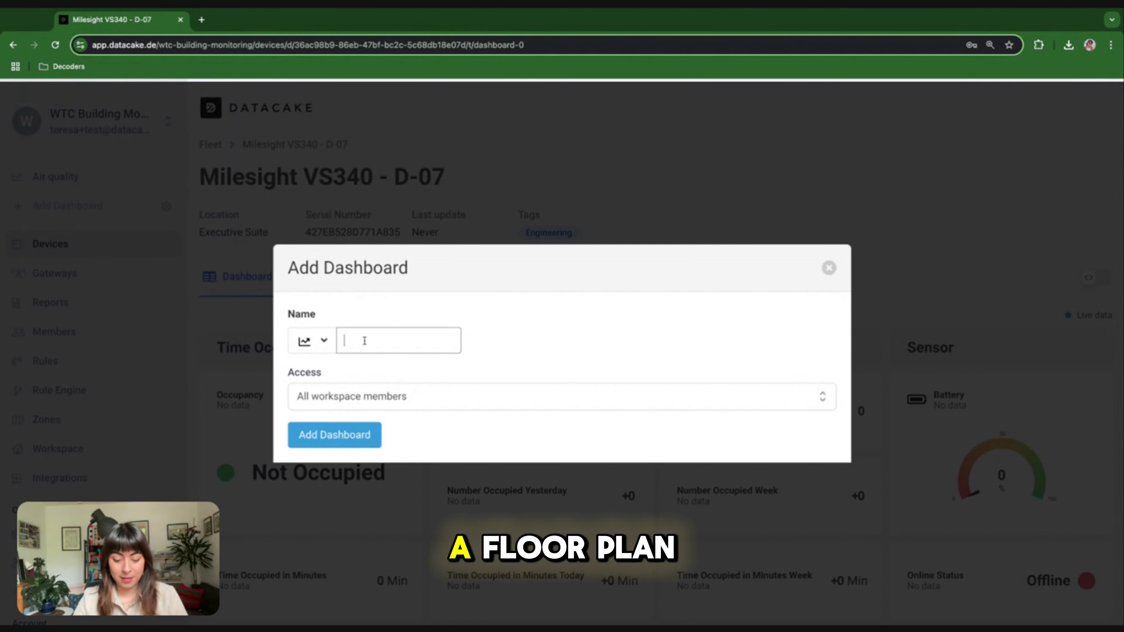
{"action": "type", "text": "FLoorplan"}
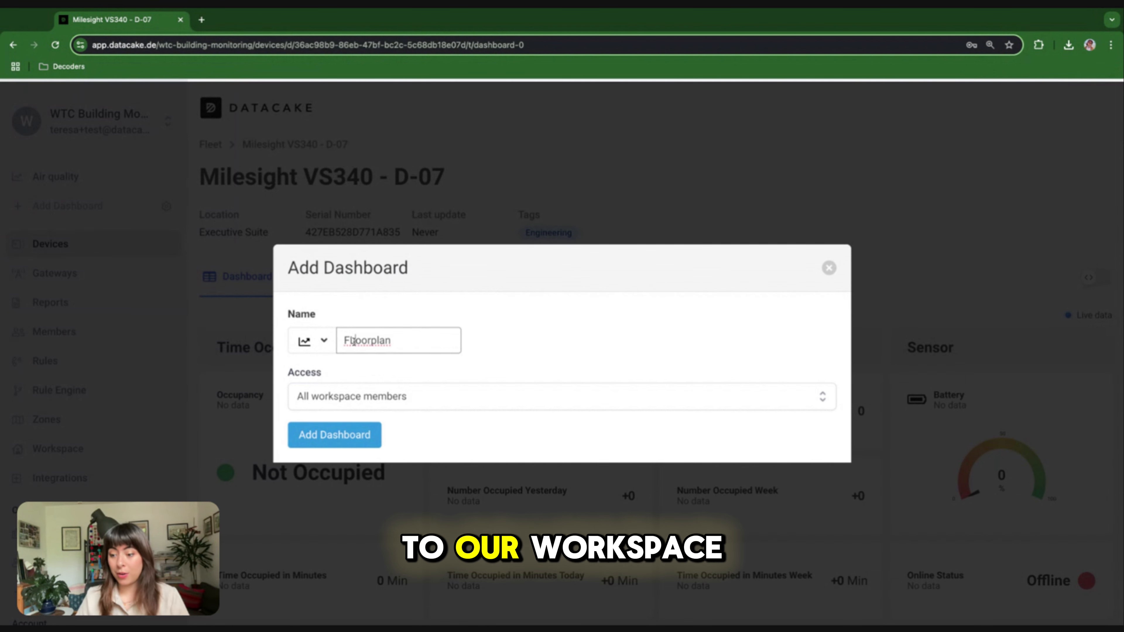
{"action": "left_click", "coordinate": [347, 434]}
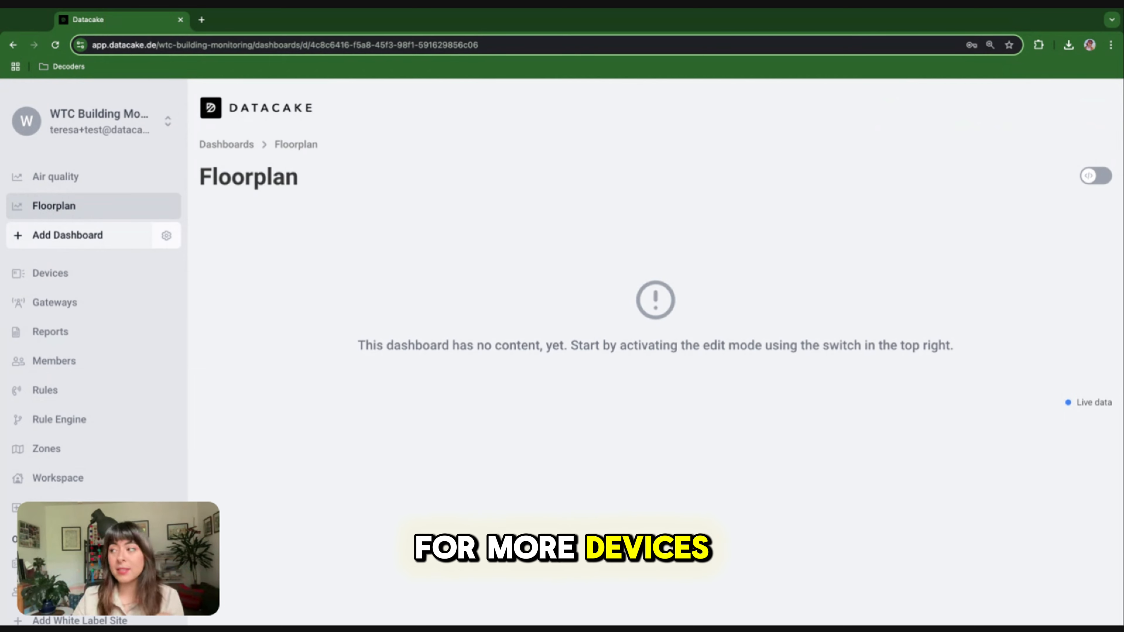
With editing on, search the widgets for 'map' and add an Image Map widget
{"action": "left_click", "coordinate": [1079, 176]}
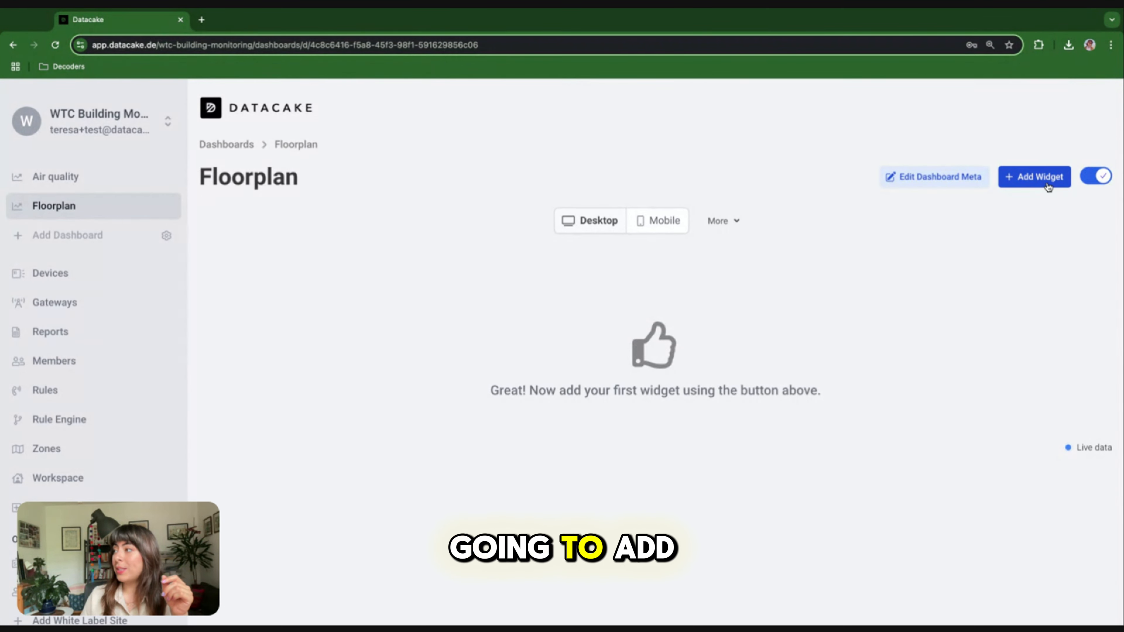
{"action": "left_click", "coordinate": [1034, 177]}
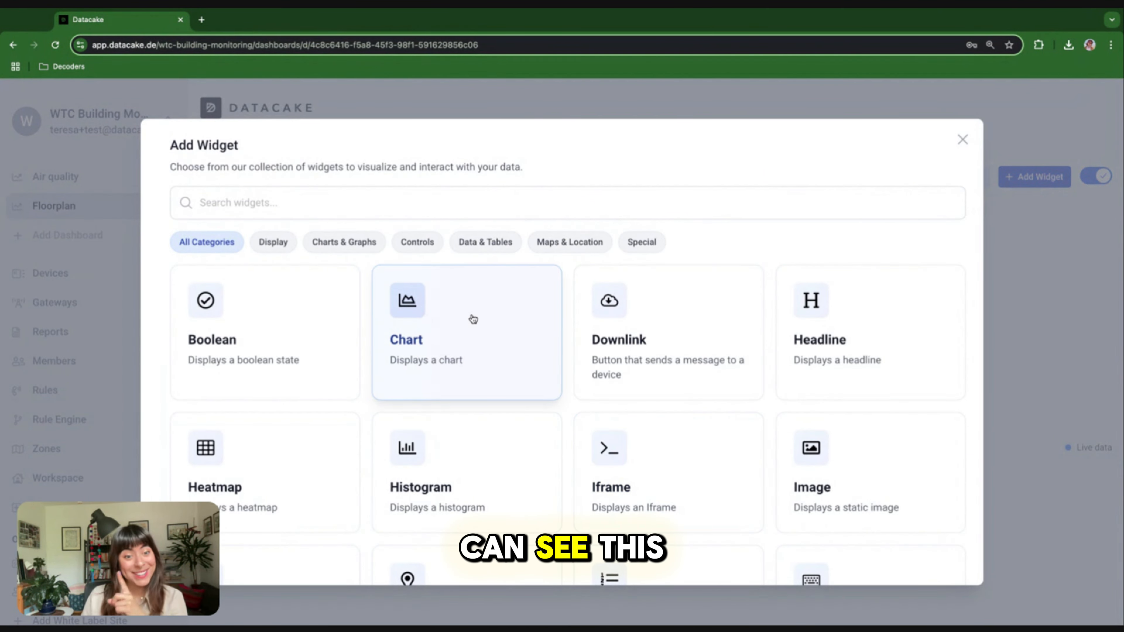
{"action": "left_click", "coordinate": [338, 202]}
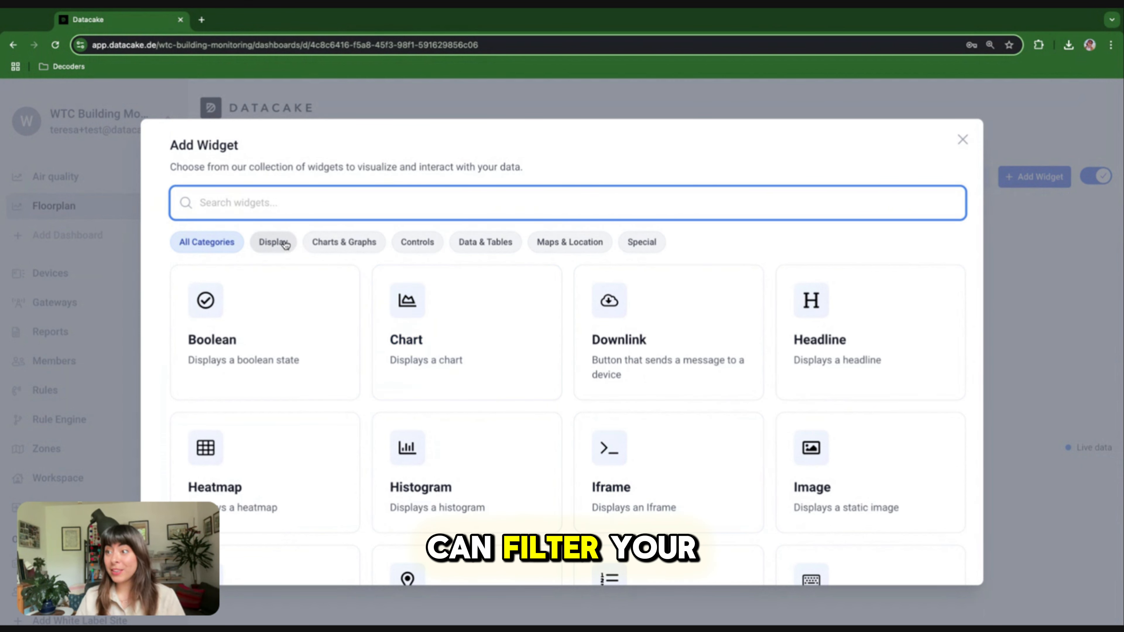
{"action": "left_click", "coordinate": [326, 244]}
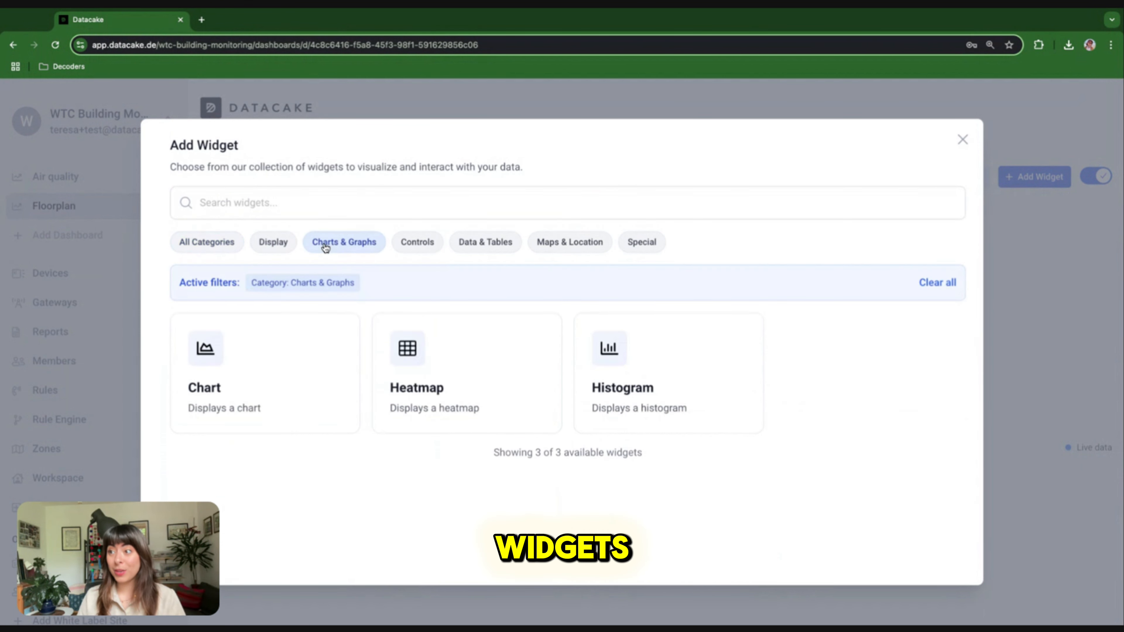
{"action": "left_click", "coordinate": [416, 244]}
{"action": "left_click", "coordinate": [218, 243]}
{"action": "left_click", "coordinate": [219, 206]}
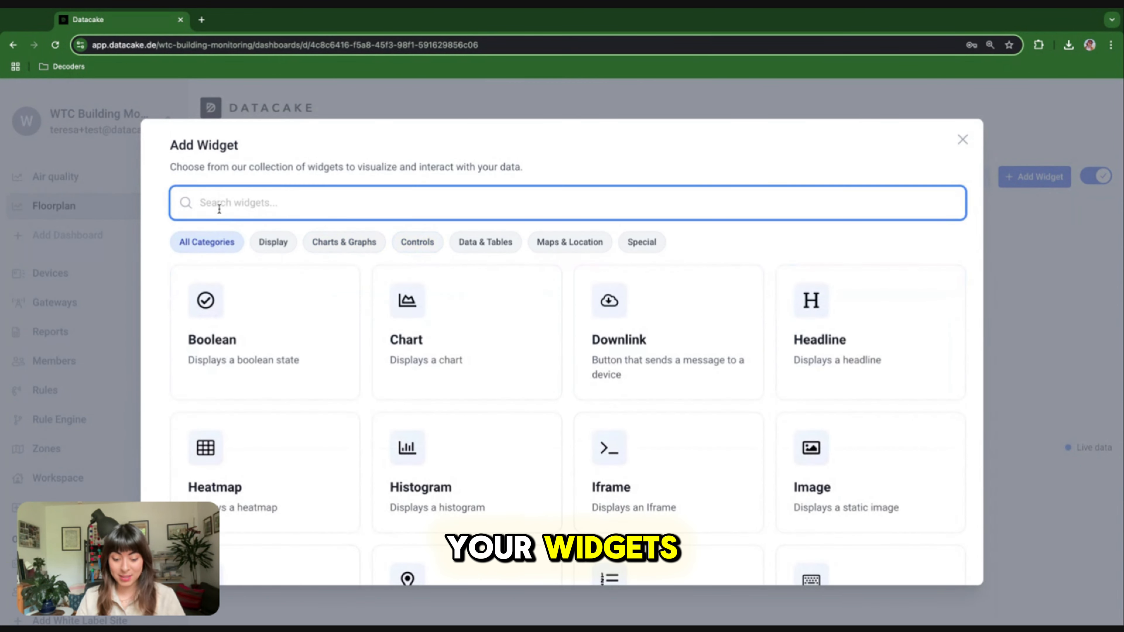
{"action": "type", "text": "map"}
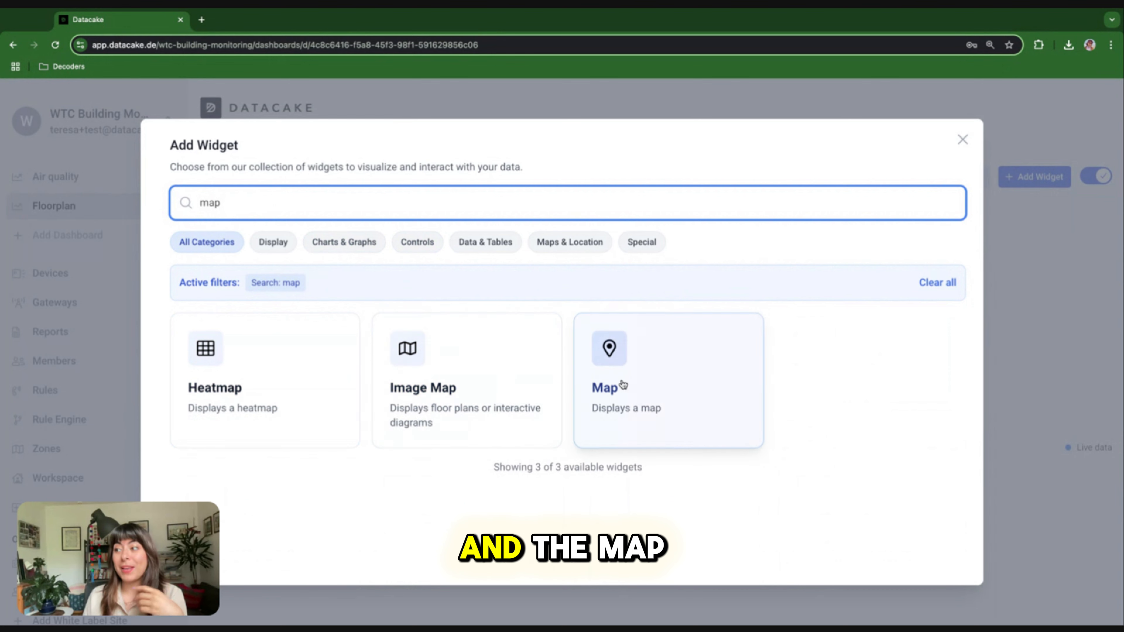
{"action": "left_click", "coordinate": [483, 400]}
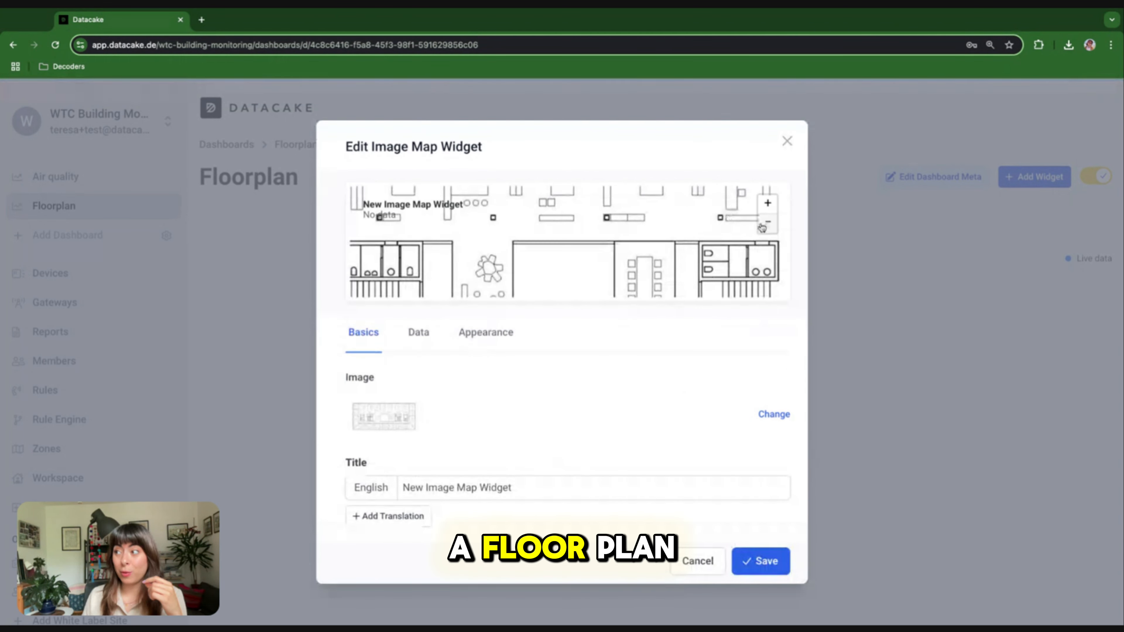
Zoom out the floor-plan preview, retitle the widget 'First floor' and add a data entry
{"action": "left_click", "coordinate": [762, 227]}
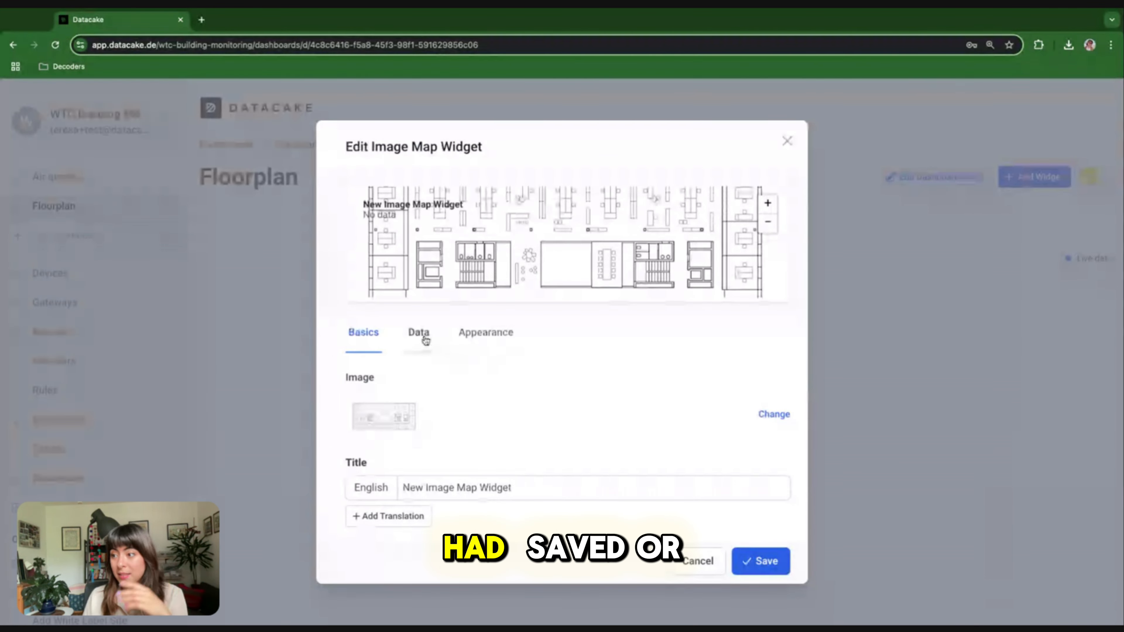
{"action": "triple_click", "coordinate": [458, 488]}
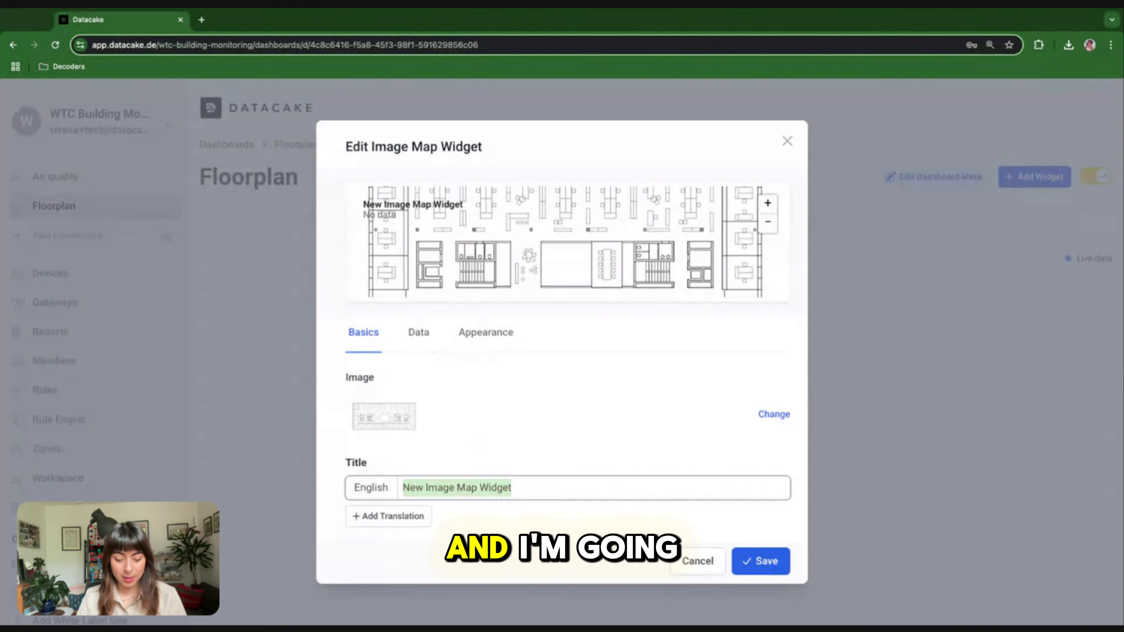
{"action": "type", "text": "Fir"}
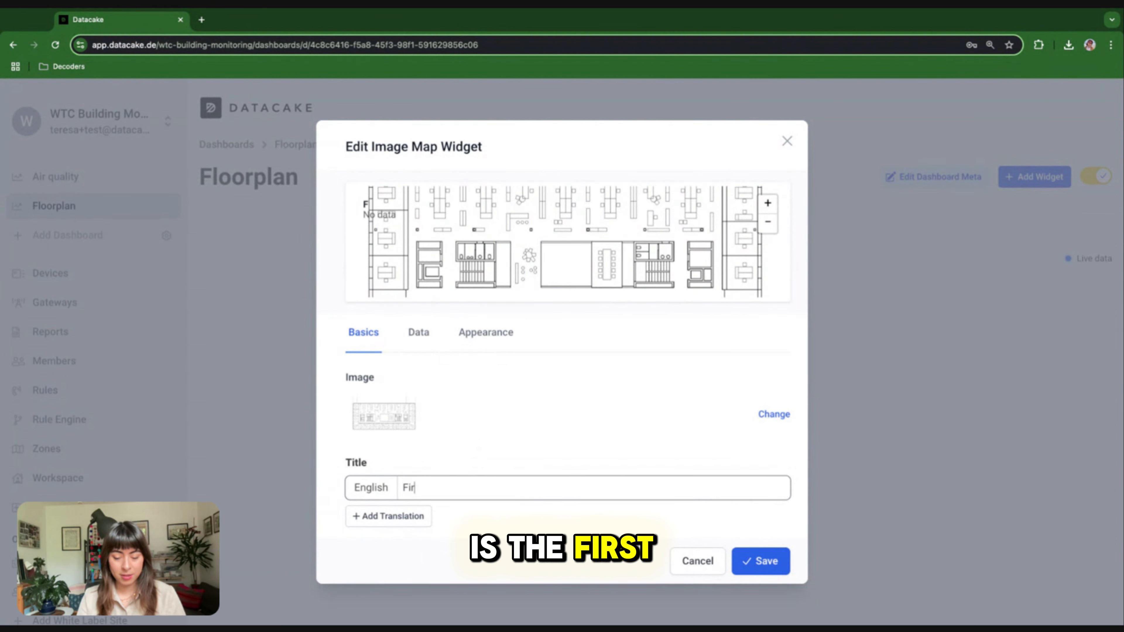
{"action": "type", "text": "st floor"}
{"action": "left_click", "coordinate": [419, 332]}
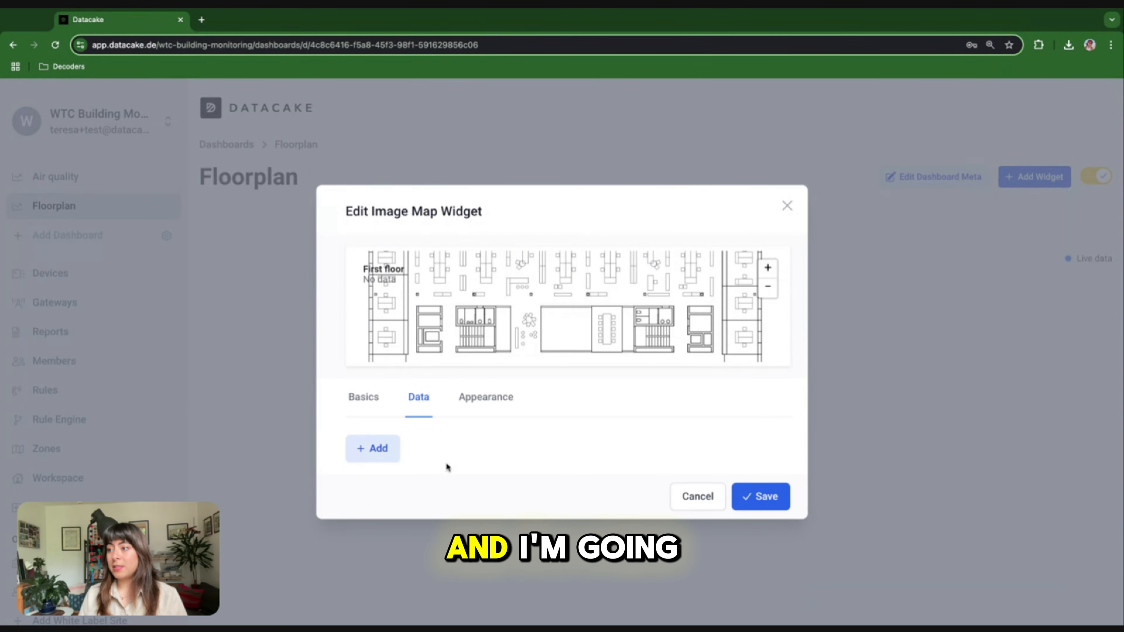
{"action": "left_click", "coordinate": [392, 460]}
Link the first marker entry to Milesight VS340 - D-01 and its Occupancy field
{"action": "left_click", "coordinate": [416, 432]}
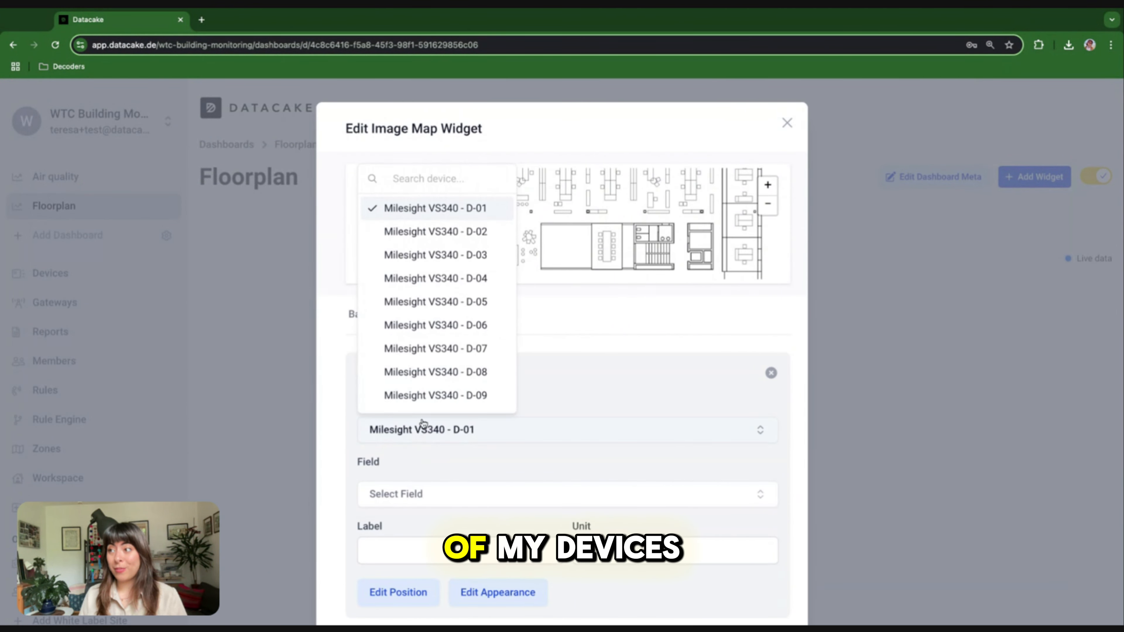
{"action": "left_click", "coordinate": [464, 206]}
{"action": "left_click", "coordinate": [401, 428]}
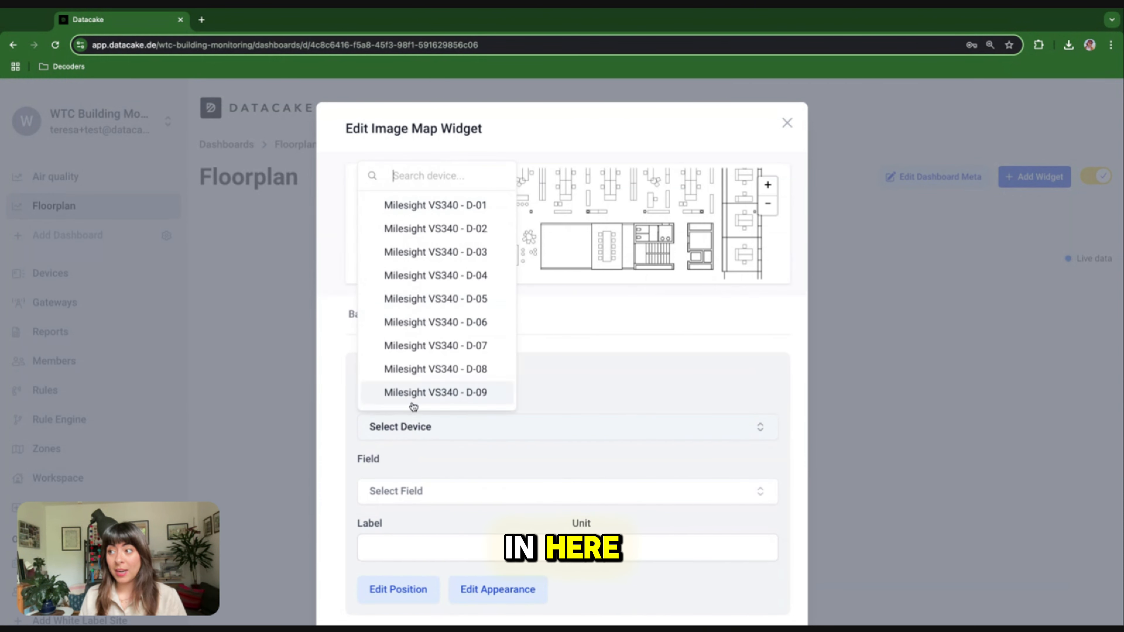
{"action": "left_click", "coordinate": [454, 210]}
{"action": "scroll", "coordinate": [430, 451], "scroll_direction": "down", "scroll_amount": 3}
{"action": "left_click", "coordinate": [432, 396]}
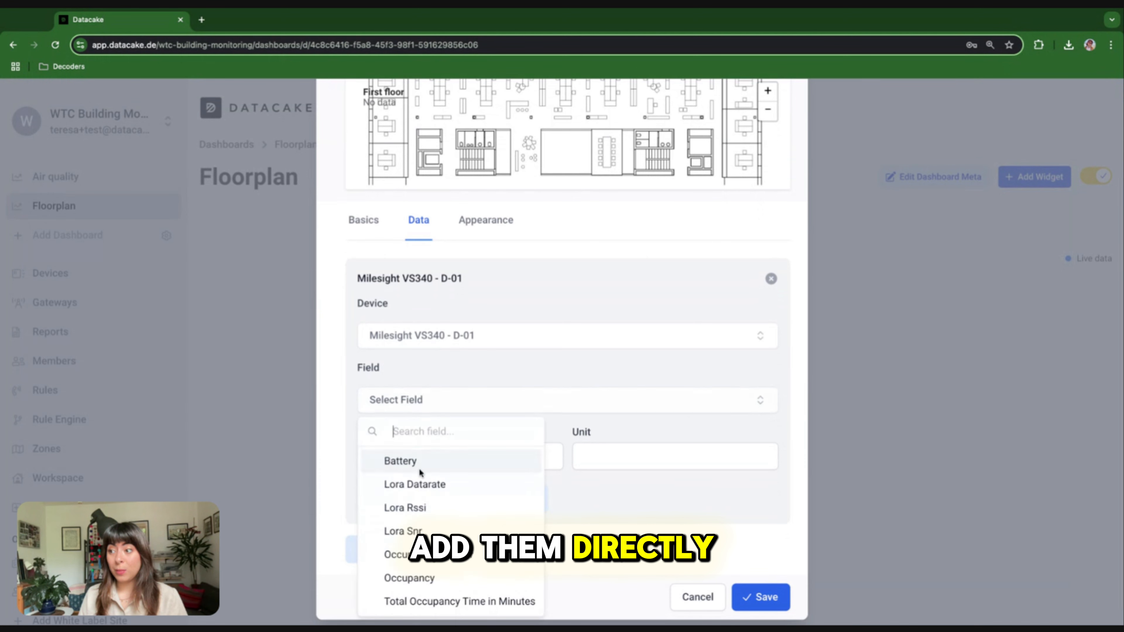
{"action": "left_click", "coordinate": [415, 578]}
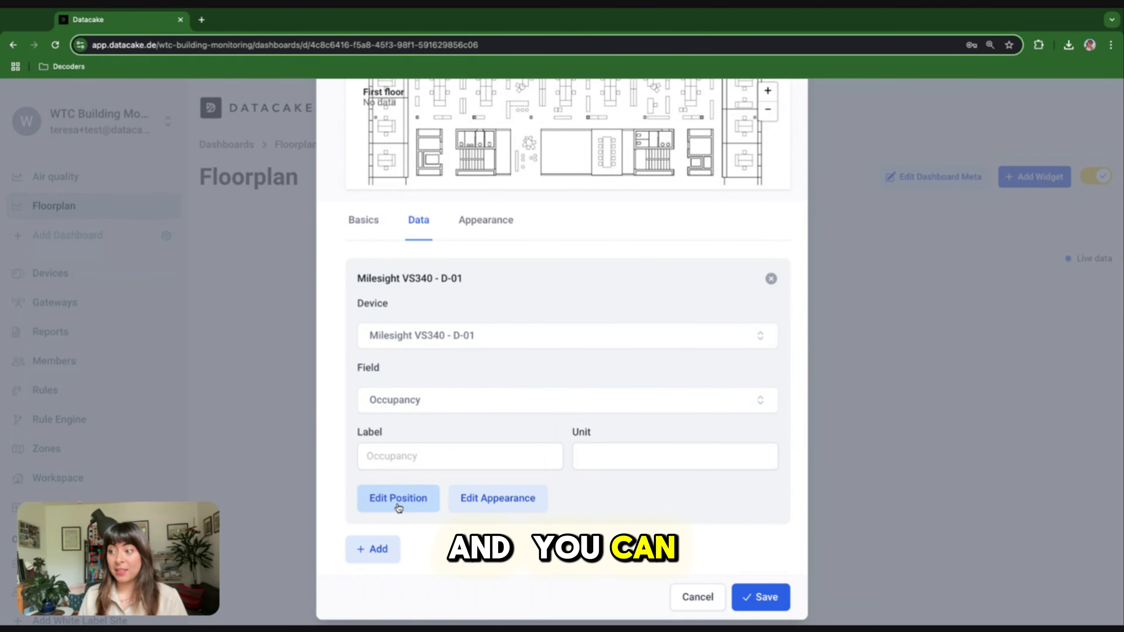
Place the D-01 marker at the floorplan's top-left and set its icon size to 41
{"action": "left_click", "coordinate": [381, 554]}
{"action": "scroll", "coordinate": [384, 560], "scroll_direction": "down", "scroll_amount": 3}
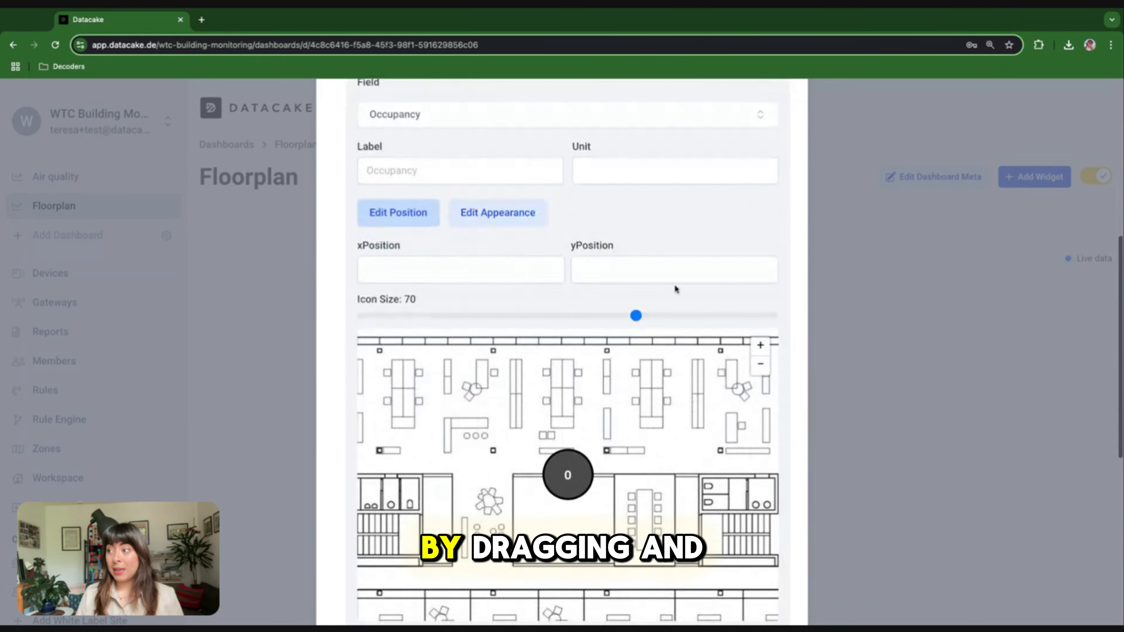
{"action": "scroll", "coordinate": [676, 288], "scroll_direction": "down", "scroll_amount": 3}
{"action": "left_click", "coordinate": [640, 198]}
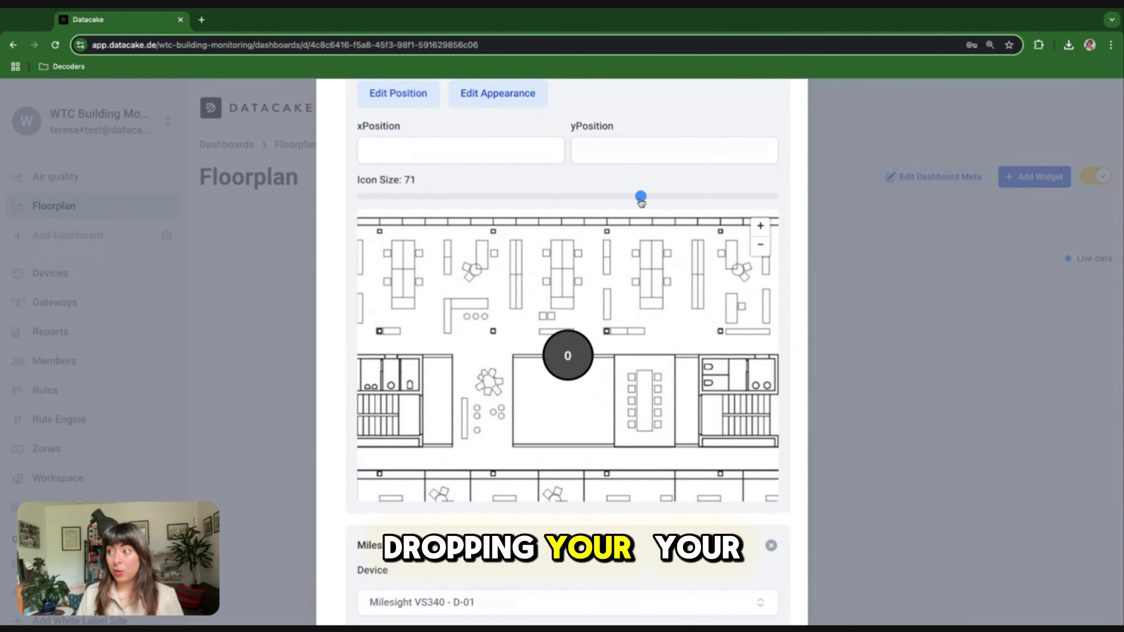
{"action": "left_click_drag", "start_coordinate": [641, 202], "coordinate": [596, 200]}
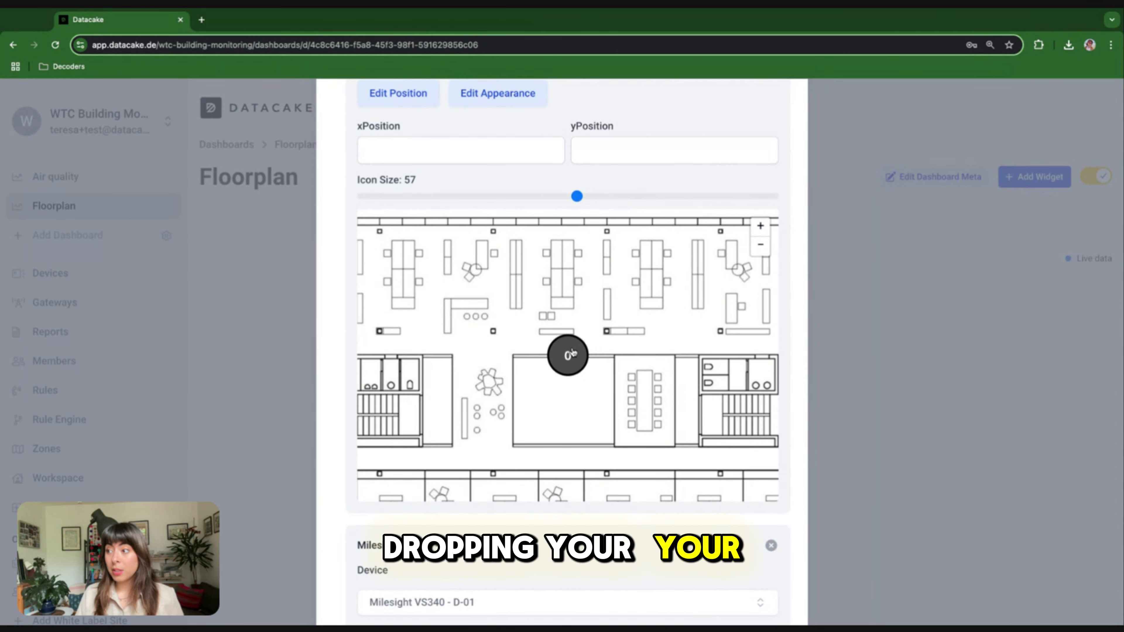
{"action": "mouse_move", "coordinate": [577, 333]}
{"action": "left_mouse_down"}
{"action": "mouse_move", "coordinate": [509, 323]}
{"action": "mouse_move", "coordinate": [398, 231]}
{"action": "left_mouse_up"}
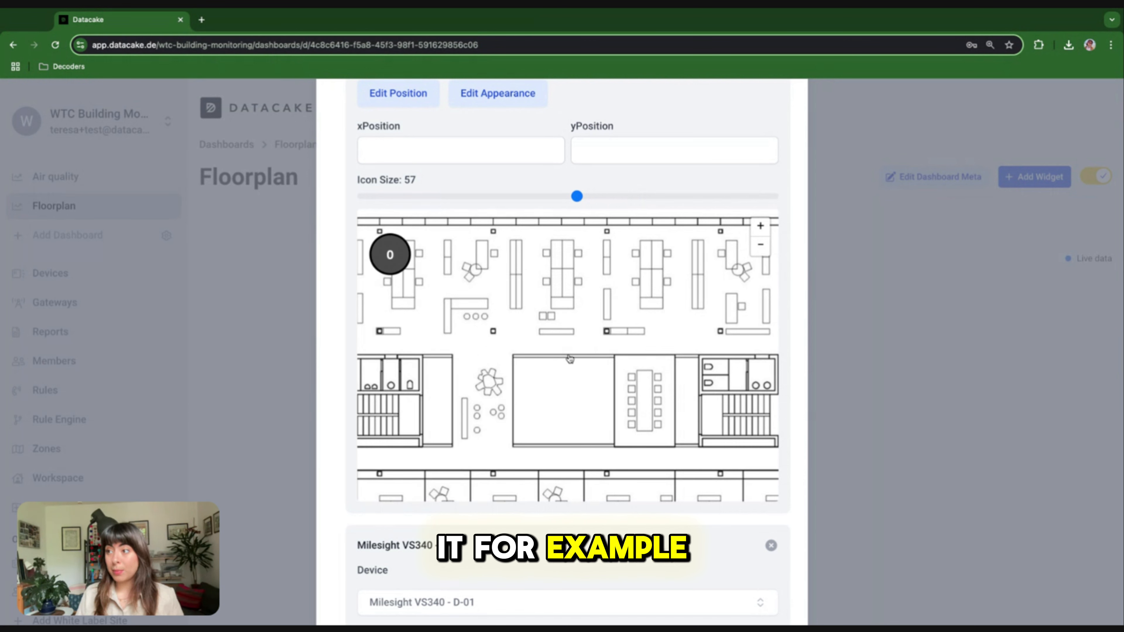
{"action": "left_click", "coordinate": [503, 196]}
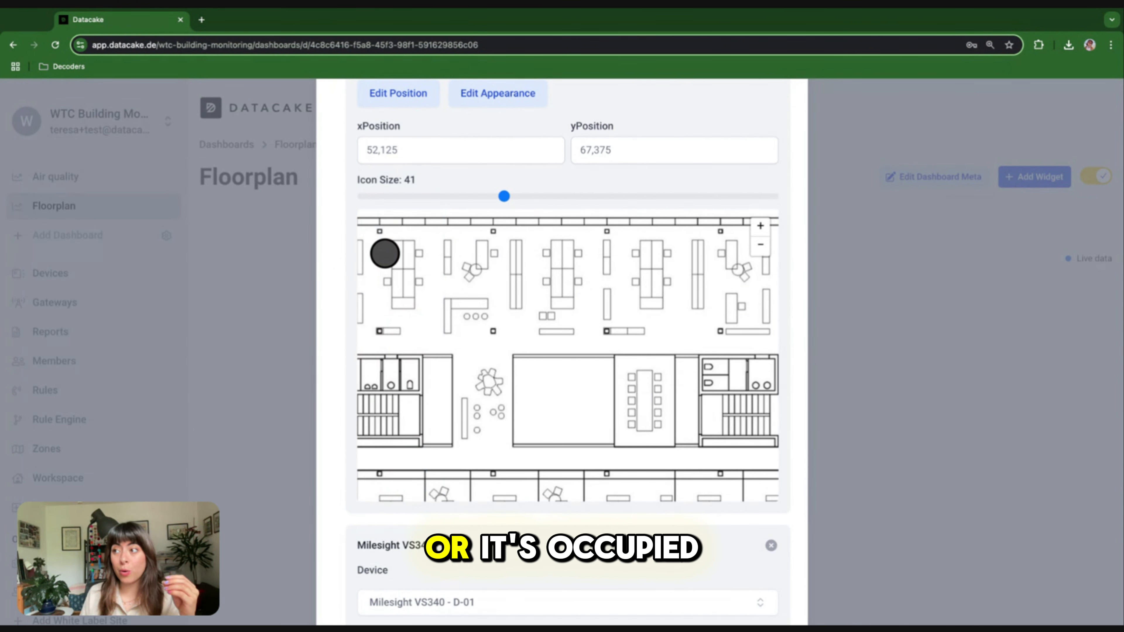
{"action": "scroll", "coordinate": [574, 167], "scroll_direction": "down", "scroll_amount": 5}
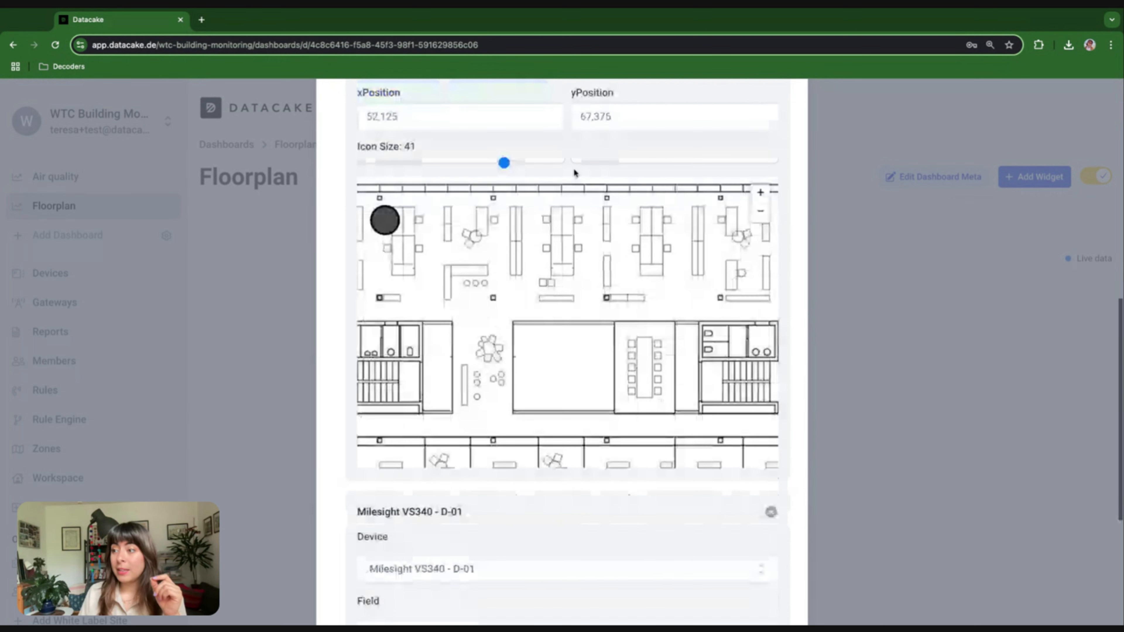
Link the second marker entry to sensor D-02 and its Occupancy field
{"action": "left_click", "coordinate": [463, 406]}
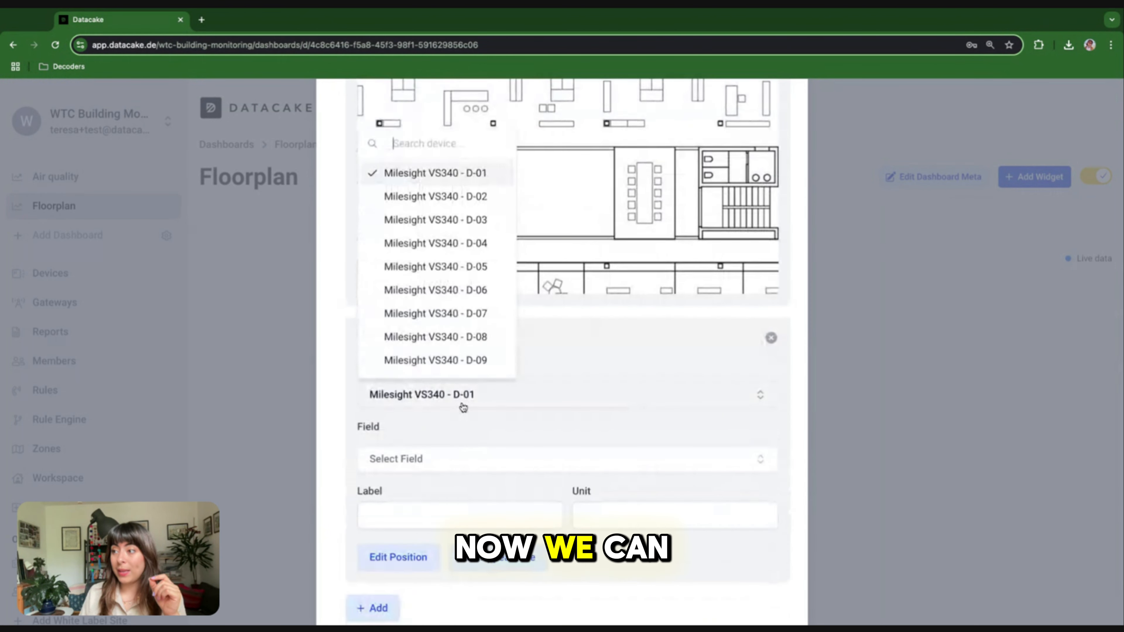
{"action": "left_click", "coordinate": [490, 196]}
{"action": "left_click", "coordinate": [417, 464]}
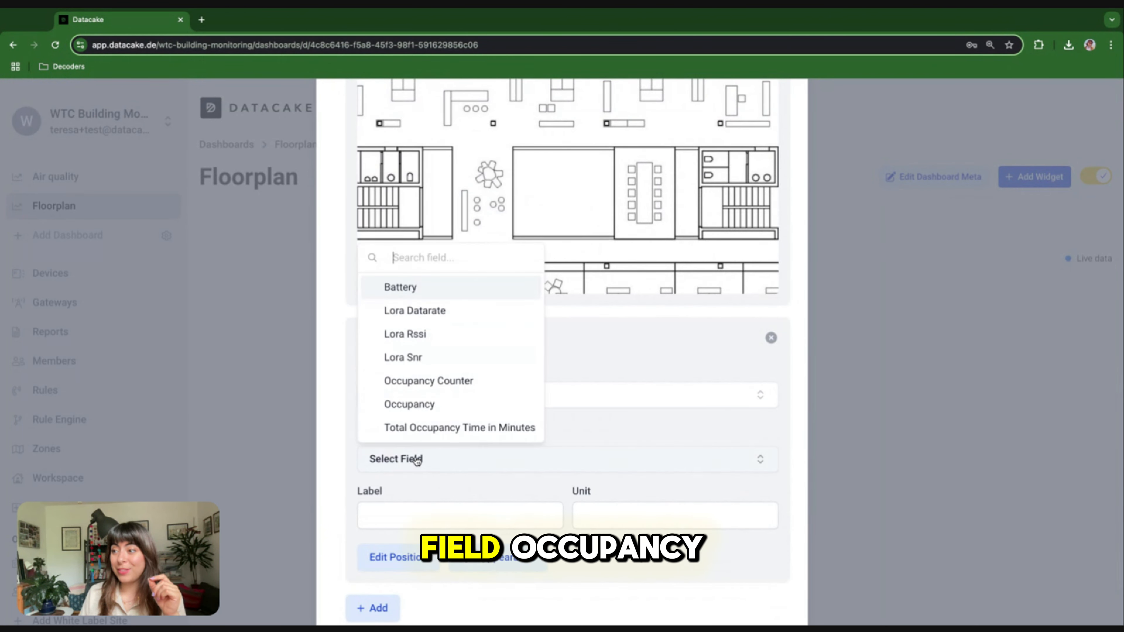
{"action": "left_click", "coordinate": [421, 403]}
{"action": "scroll", "coordinate": [473, 524], "scroll_direction": "down", "scroll_amount": 2}
Position the D-02 marker in the upper floorplan beside D-01 at icon size 41
{"action": "left_click", "coordinate": [399, 489]}
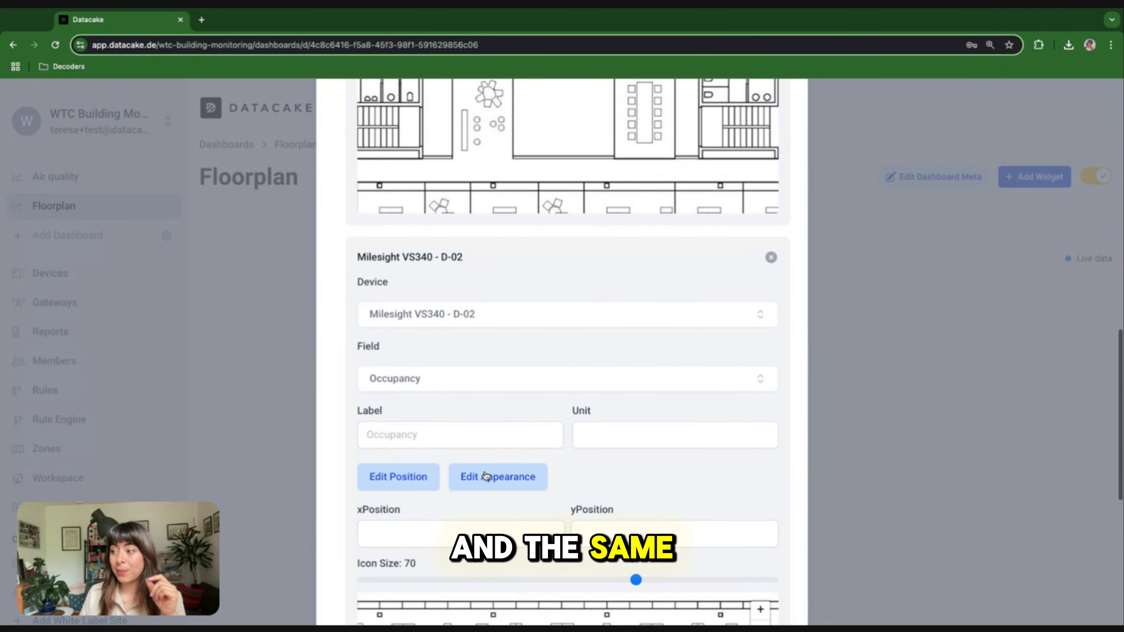
{"action": "scroll", "coordinate": [570, 488], "scroll_direction": "down", "scroll_amount": 6}
{"action": "mouse_move", "coordinate": [570, 488]}
{"action": "left_mouse_down"}
{"action": "mouse_move", "coordinate": [559, 397]}
{"action": "mouse_move", "coordinate": [540, 387]}
{"action": "left_mouse_up"}
{"action": "left_click_drag", "start_coordinate": [636, 323], "coordinate": [504, 320]}
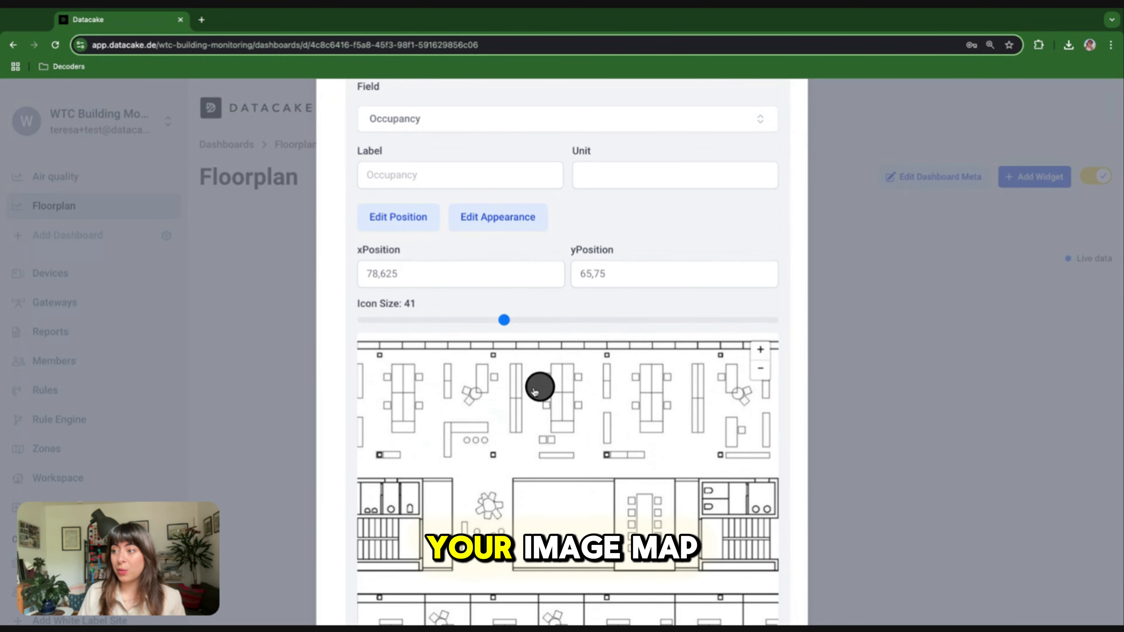
{"action": "left_click_drag", "start_coordinate": [535, 392], "coordinate": [468, 402]}
{"action": "scroll", "coordinate": [522, 302], "scroll_direction": "down", "scroll_amount": 3}
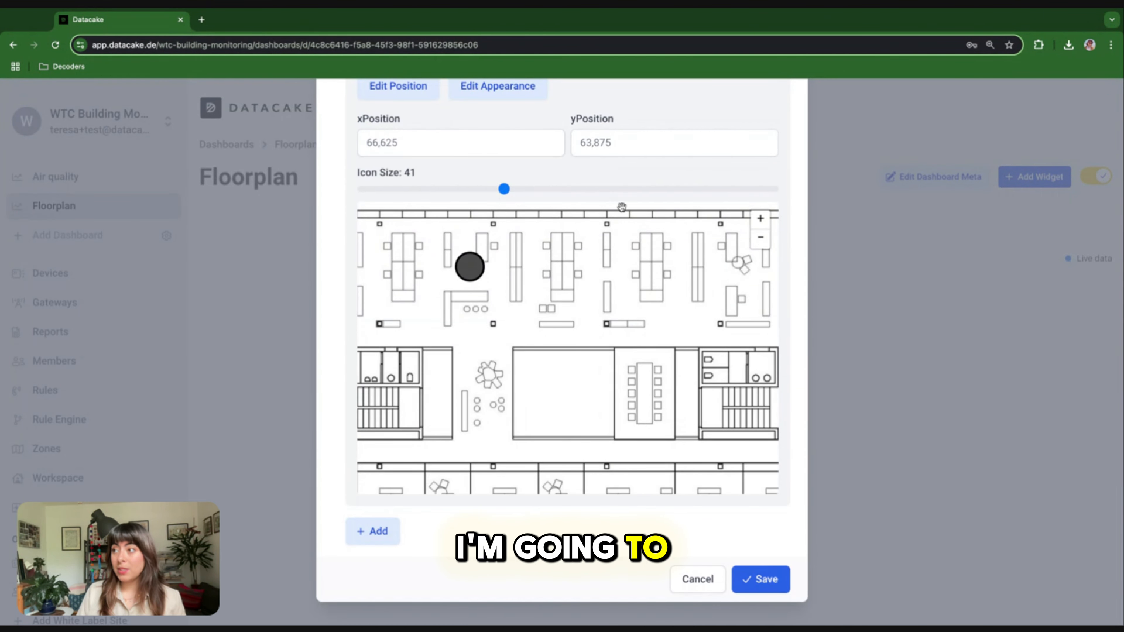
{"action": "scroll", "coordinate": [622, 207], "scroll_direction": "up", "scroll_amount": 3}
{"action": "scroll", "coordinate": [622, 208], "scroll_direction": "down", "scroll_amount": 3}
{"action": "scroll", "coordinate": [647, 157], "scroll_direction": "up", "scroll_amount": 10}
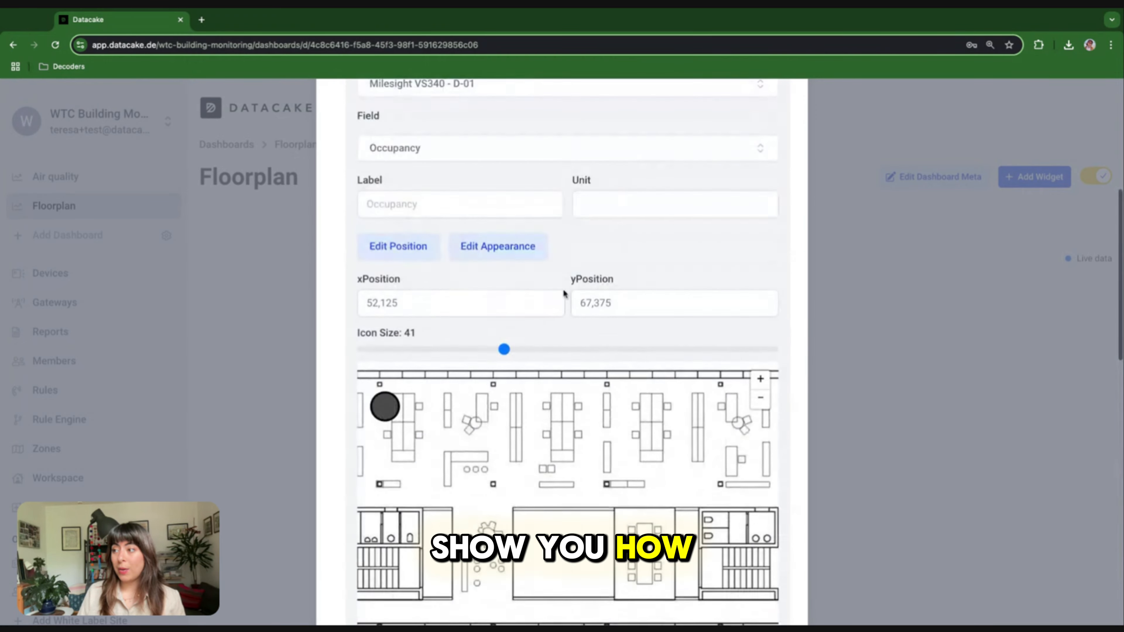
{"action": "scroll", "coordinate": [538, 283], "scroll_direction": "up", "scroll_amount": 5}
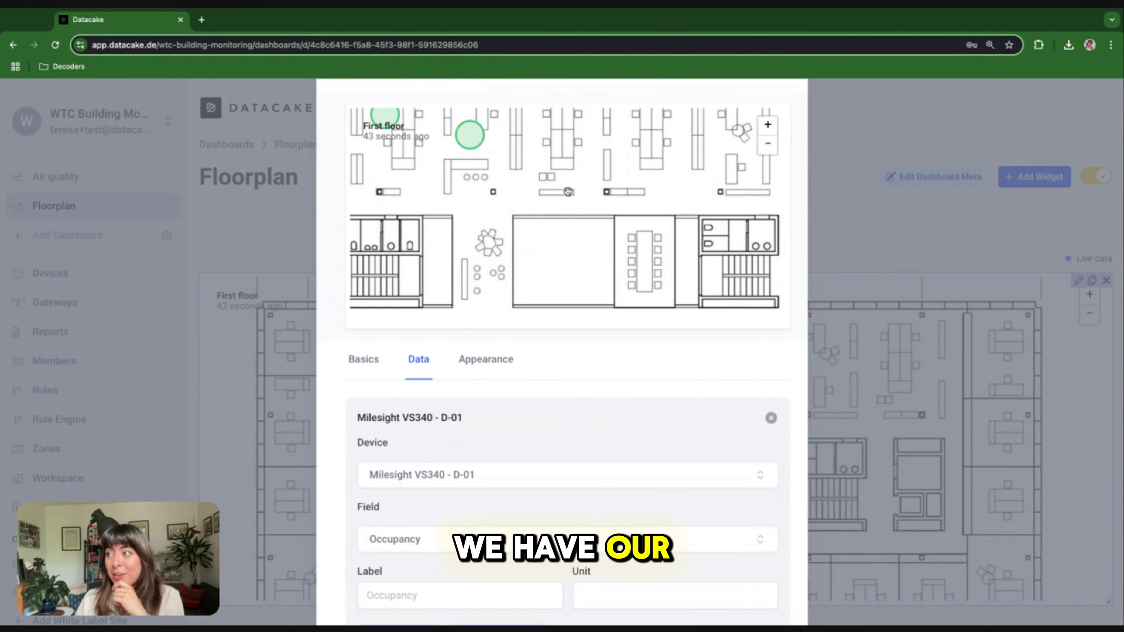
{"action": "left_click_drag", "start_coordinate": [500, 142], "coordinate": [568, 192]}
{"action": "scroll", "coordinate": [457, 514], "scroll_direction": "down", "scroll_amount": 4}
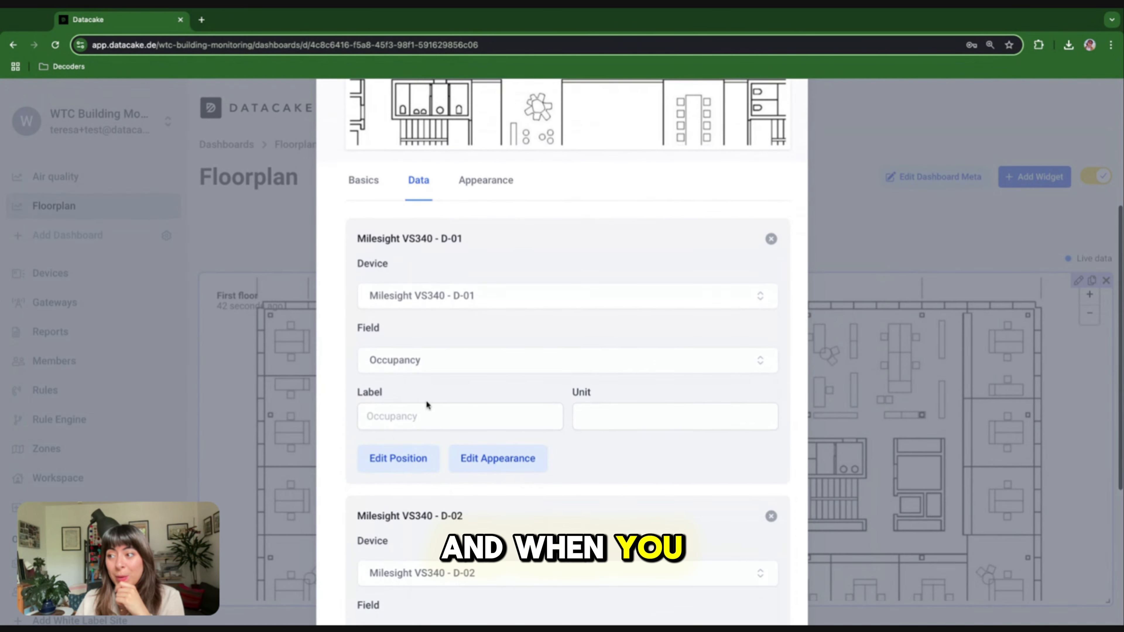
Set D-01's Display On Color to red #f56565 and Display Off Color to green #48bb78
{"action": "left_click", "coordinate": [467, 462]}
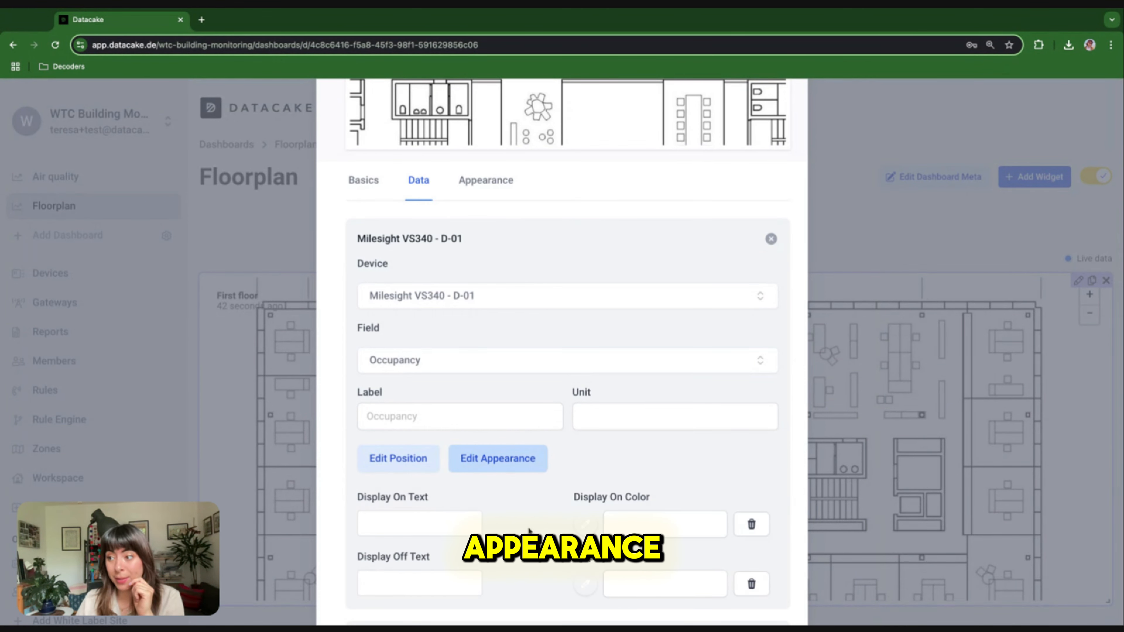
{"action": "scroll", "coordinate": [528, 526], "scroll_direction": "down", "scroll_amount": 2}
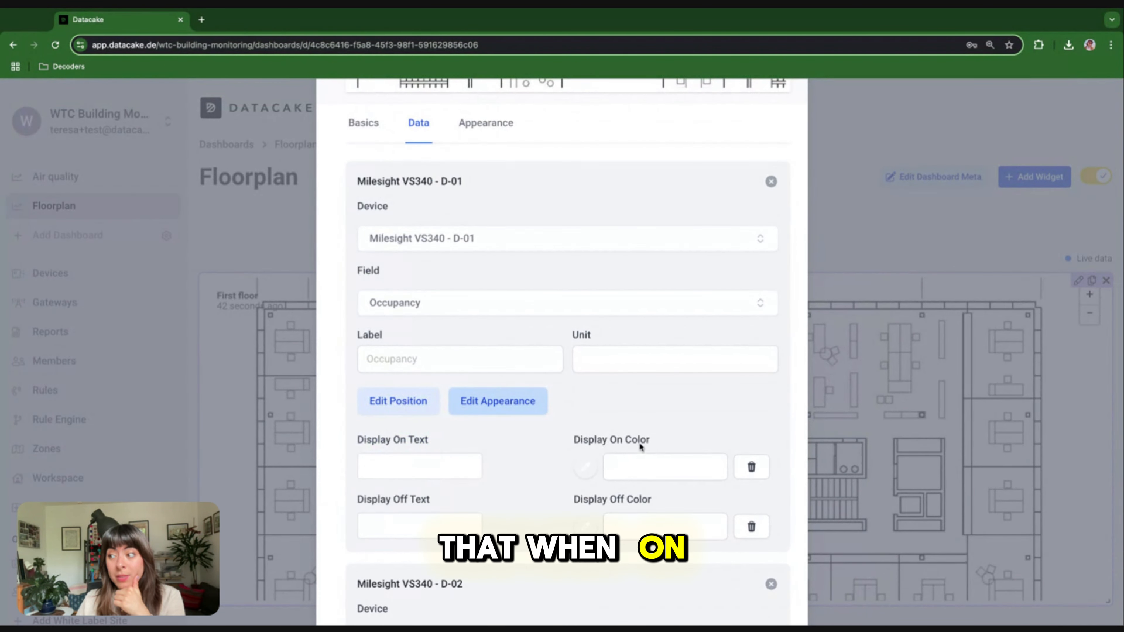
{"action": "left_click", "coordinate": [585, 467]}
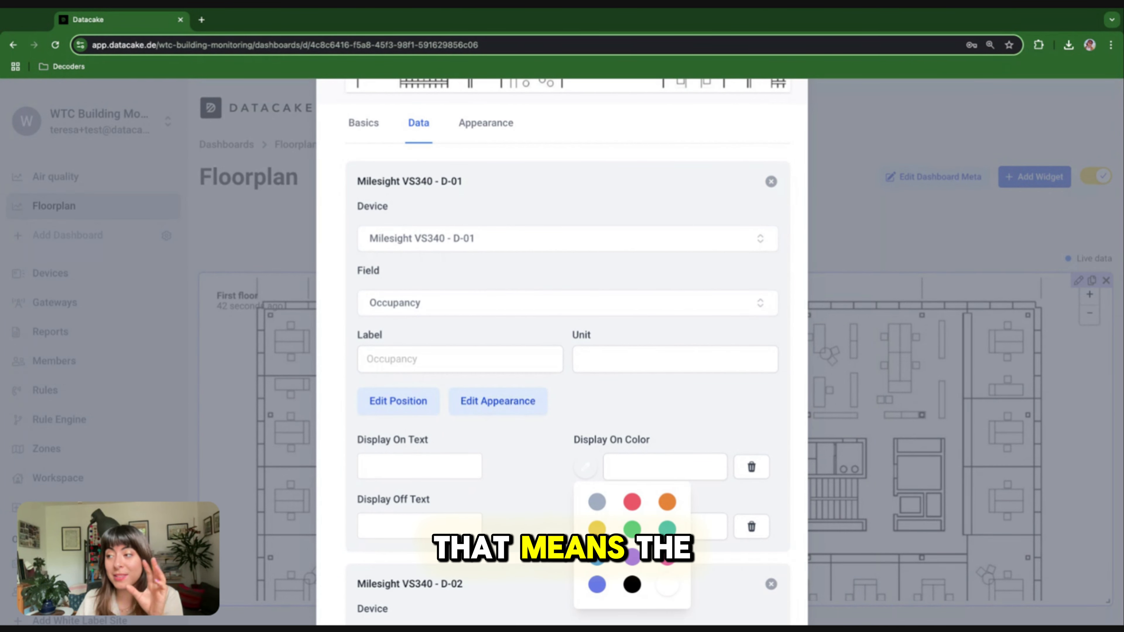
{"action": "left_click", "coordinate": [632, 501]}
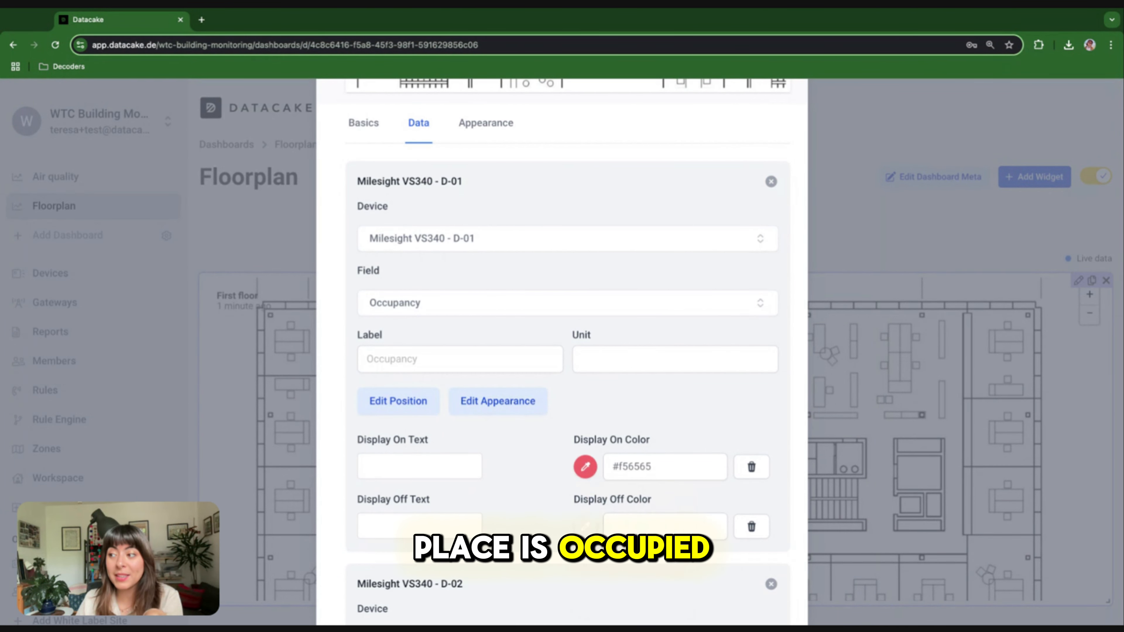
{"action": "left_click", "coordinate": [586, 530]}
{"action": "scroll", "coordinate": [632, 509], "scroll_direction": "down", "scroll_amount": 3}
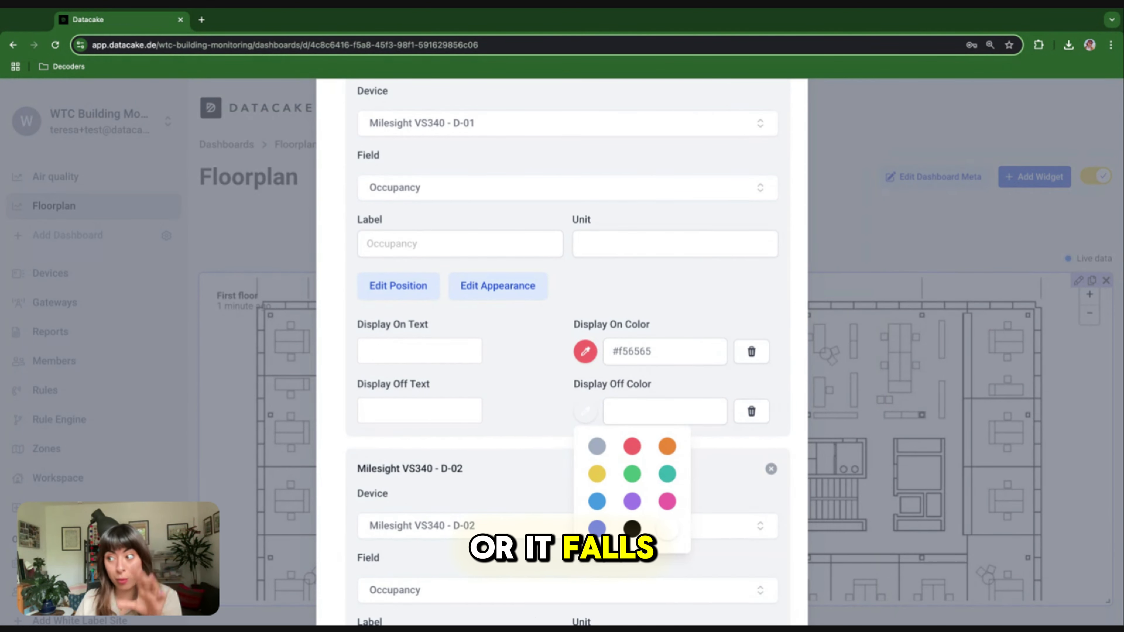
{"action": "left_click", "coordinate": [632, 474]}
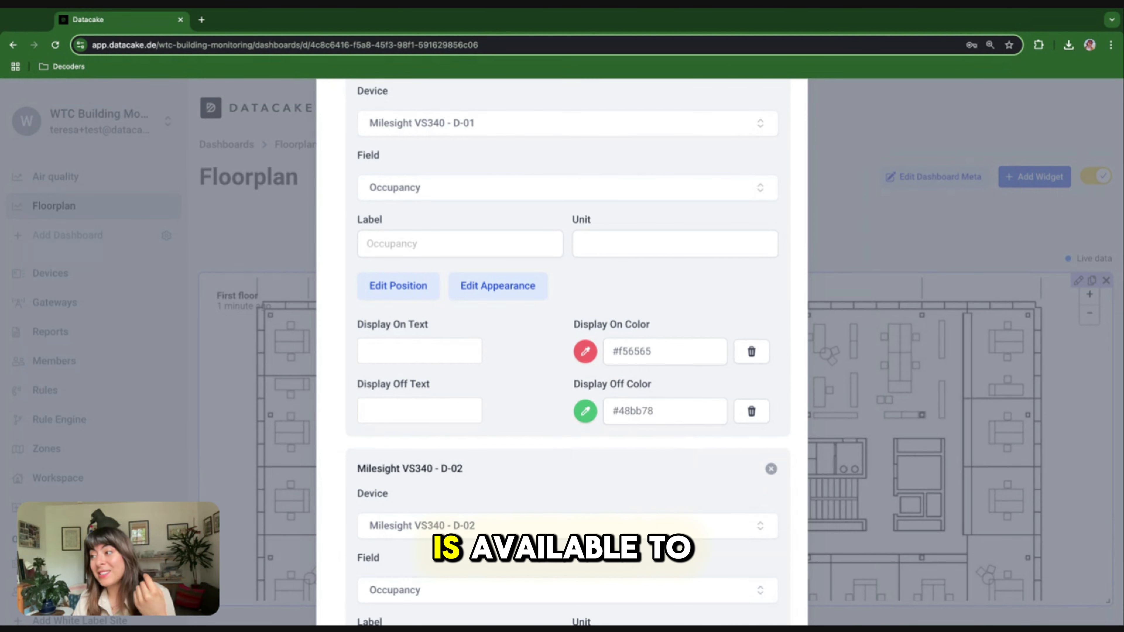
{"action": "scroll", "coordinate": [562, 354], "scroll_direction": "up", "scroll_amount": 10}
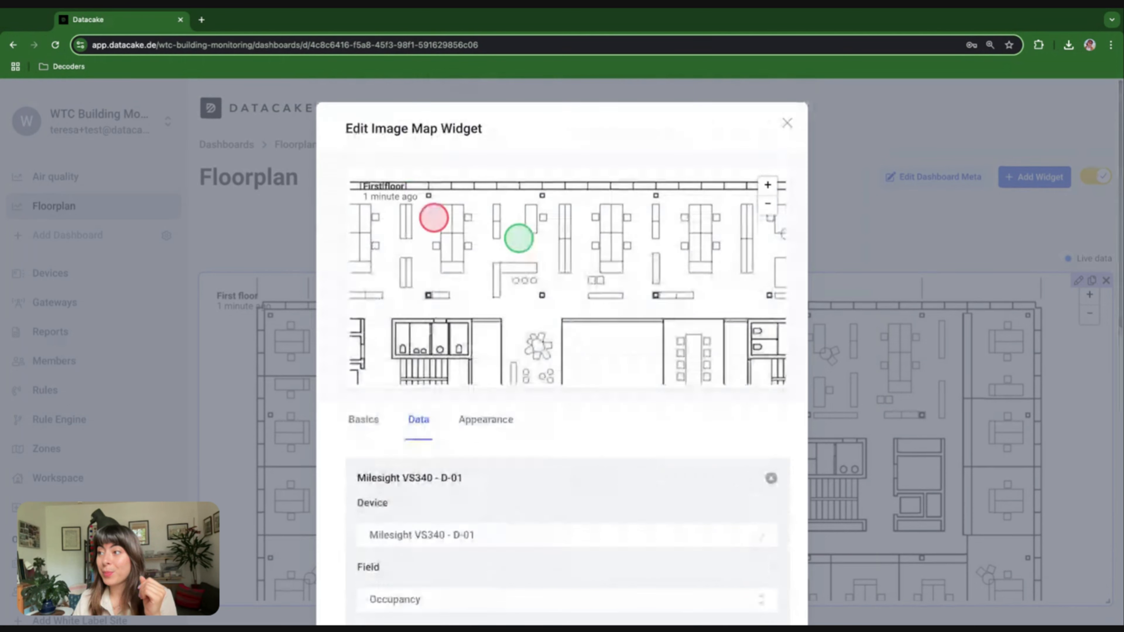
{"action": "left_click_drag", "start_coordinate": [517, 281], "coordinate": [516, 312]}
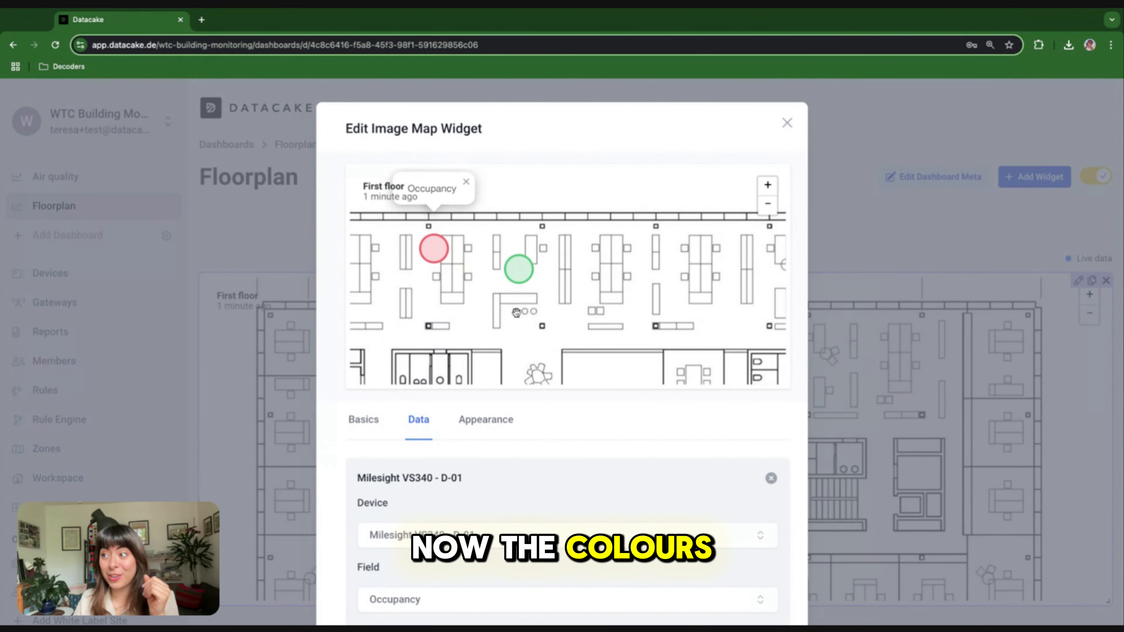
{"action": "scroll", "coordinate": [536, 482], "scroll_direction": "down", "scroll_amount": 15}
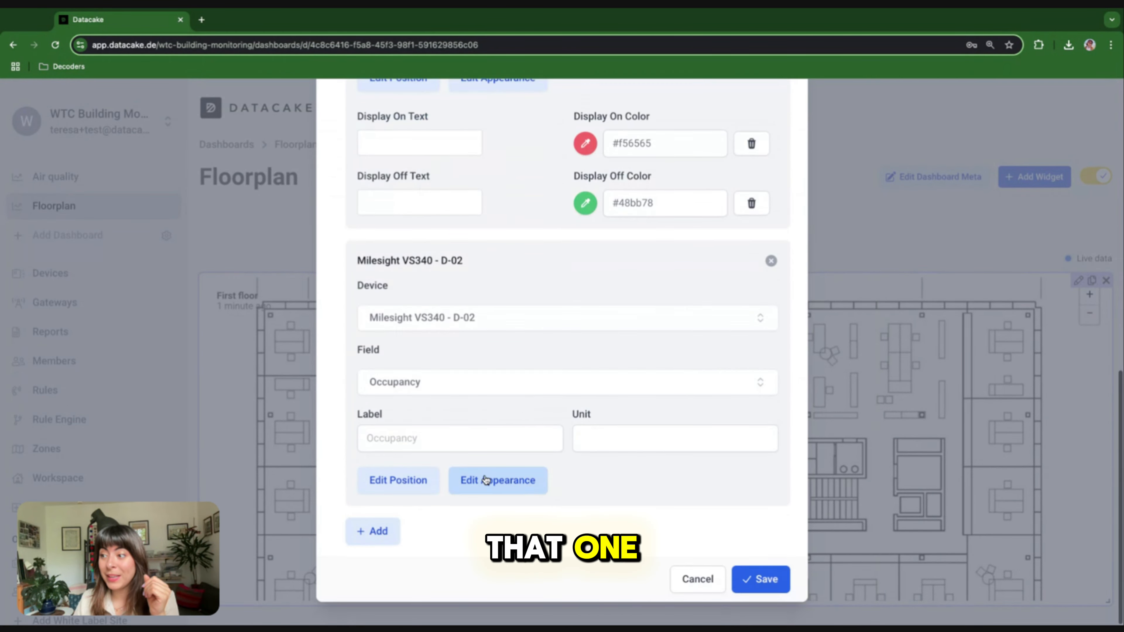
Set D-02's Display On Color to red and Display Off Color to green
{"action": "left_click", "coordinate": [486, 479]}
{"action": "scroll", "coordinate": [509, 465], "scroll_direction": "down", "scroll_amount": 3}
{"action": "left_click", "coordinate": [587, 425]}
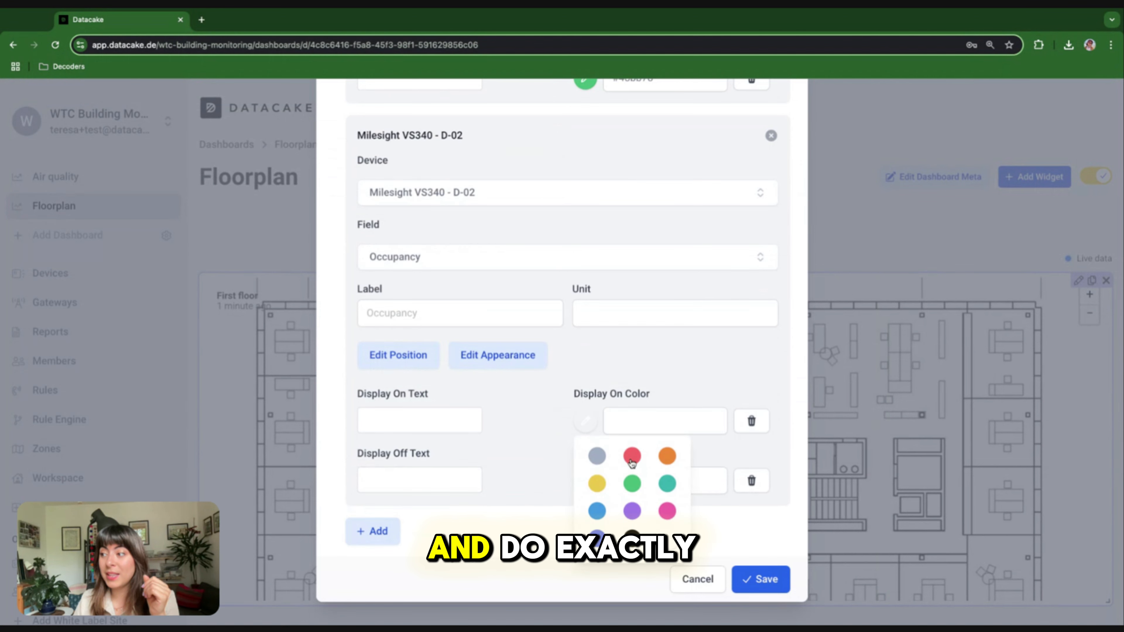
{"action": "left_click", "coordinate": [631, 459]}
{"action": "left_click", "coordinate": [586, 480]}
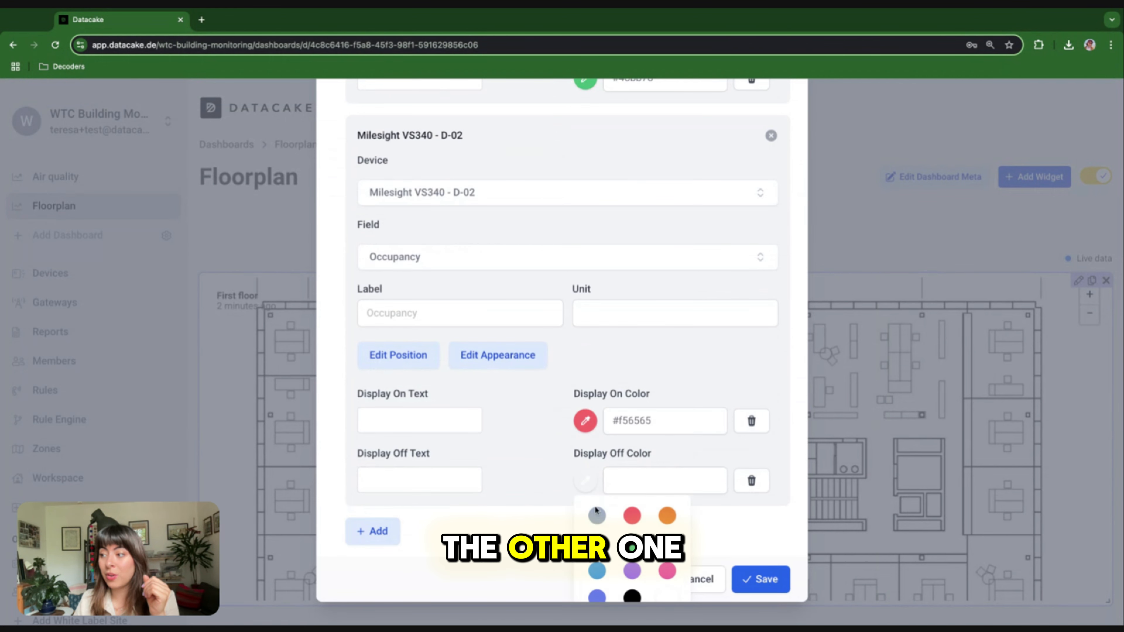
{"action": "left_click", "coordinate": [632, 545]}
Save the image map widget and exit edit mode on the Floorplan dashboard
{"action": "scroll", "coordinate": [512, 469], "scroll_direction": "up", "scroll_amount": 5}
{"action": "scroll", "coordinate": [512, 473], "scroll_direction": "up", "scroll_amount": 6}
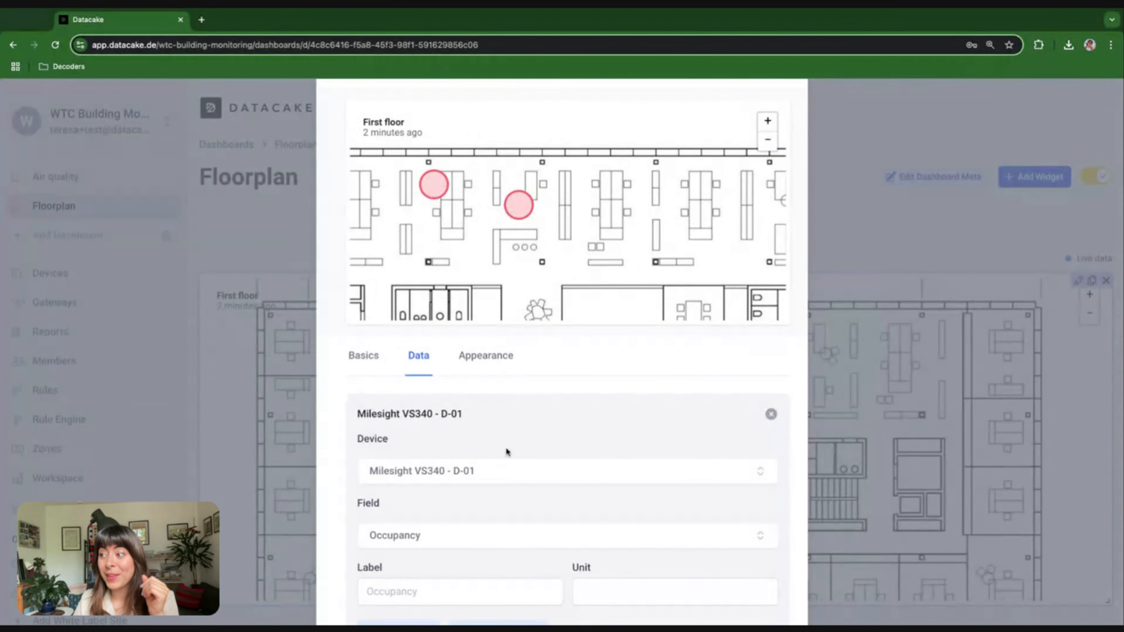
{"action": "scroll", "coordinate": [506, 447], "scroll_direction": "down", "scroll_amount": 10}
{"action": "left_click", "coordinate": [760, 578]}
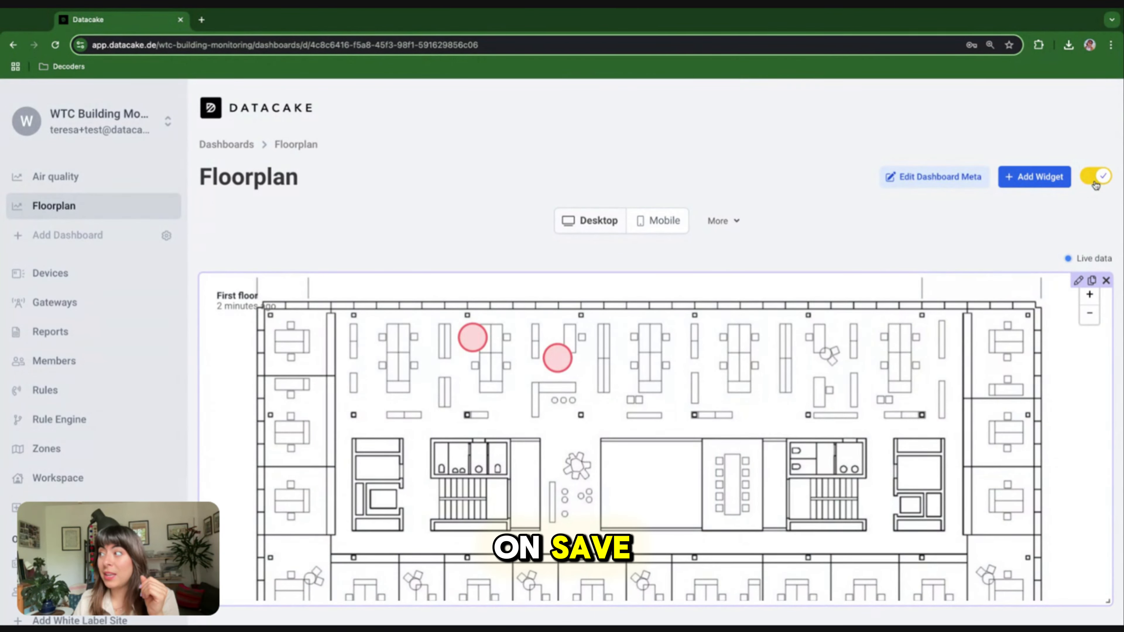
{"action": "left_click", "coordinate": [1095, 181]}
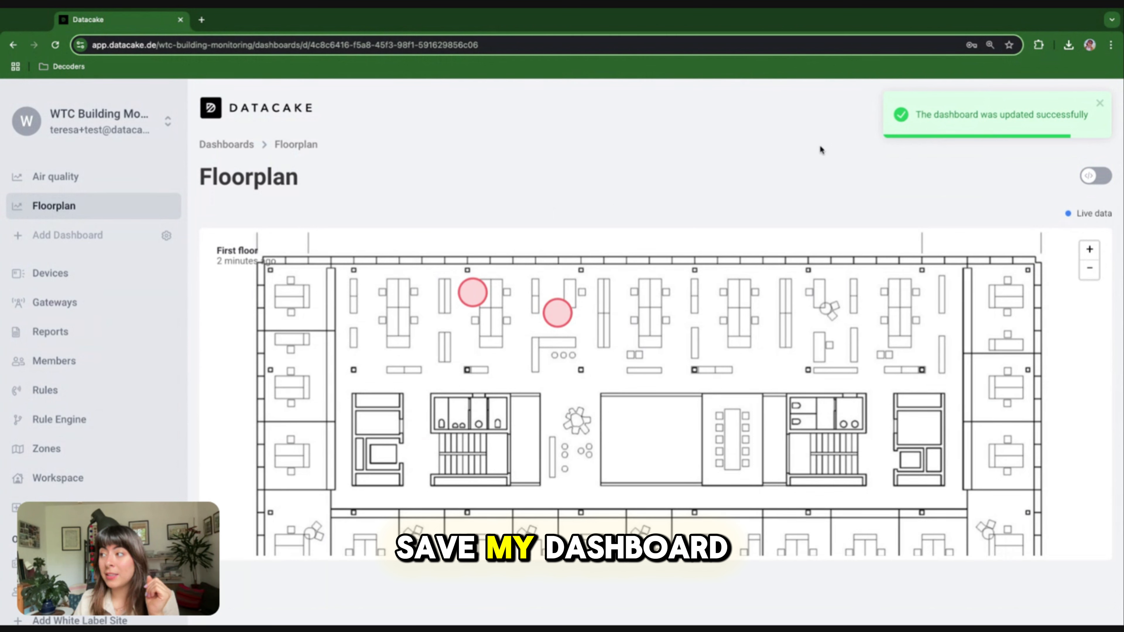